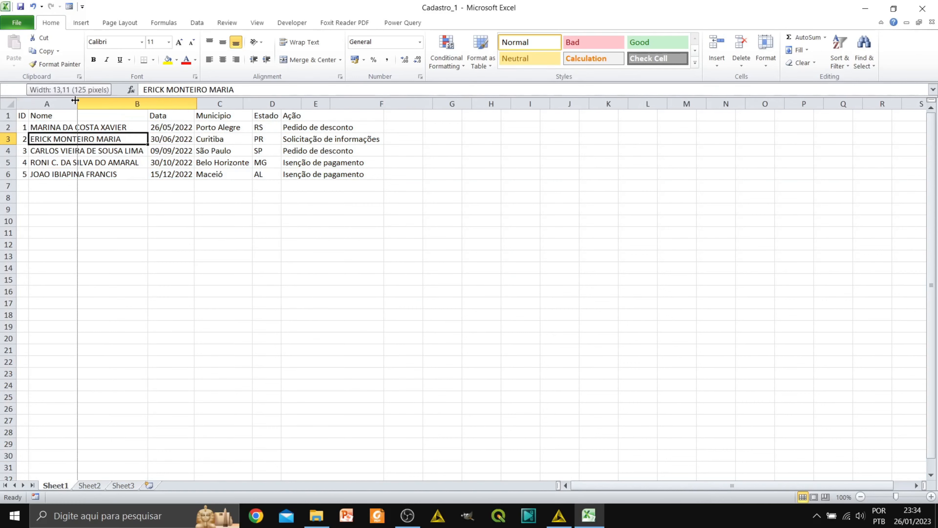
Step: Examine the ID, Nome and Data columns of the Cadastro_1 workbook, and close it without saving
click(109, 130)
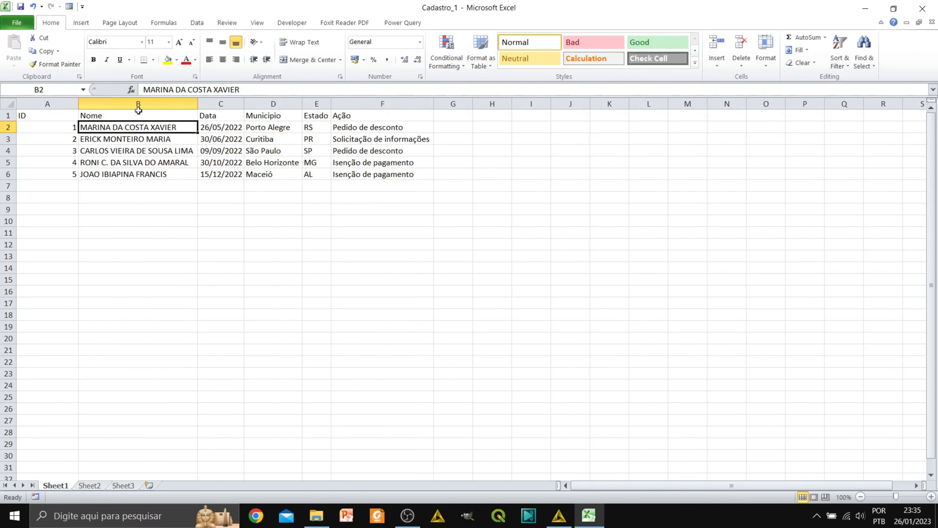
click(225, 117)
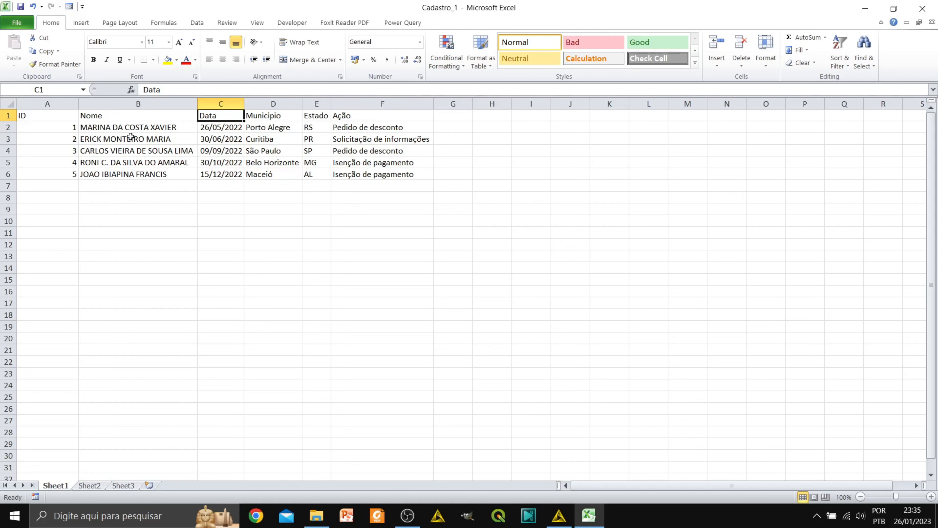
click(924, 9)
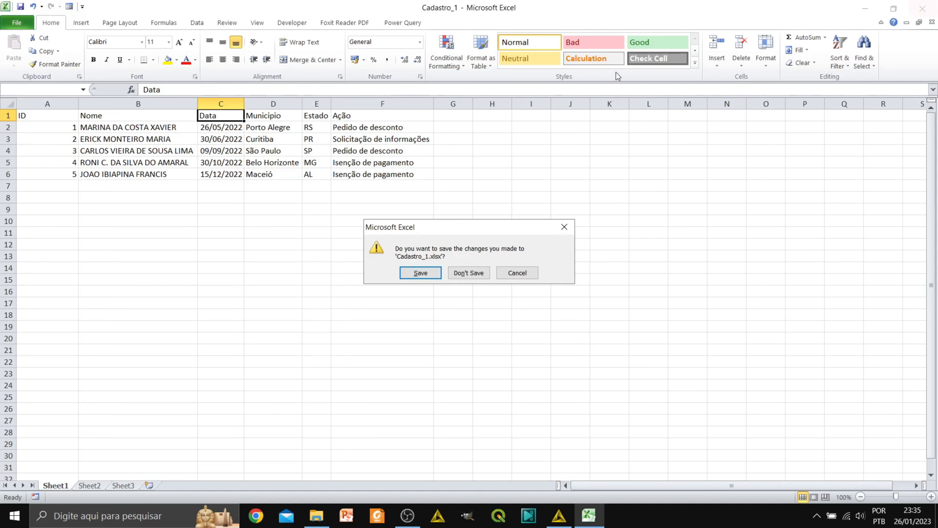
click(457, 275)
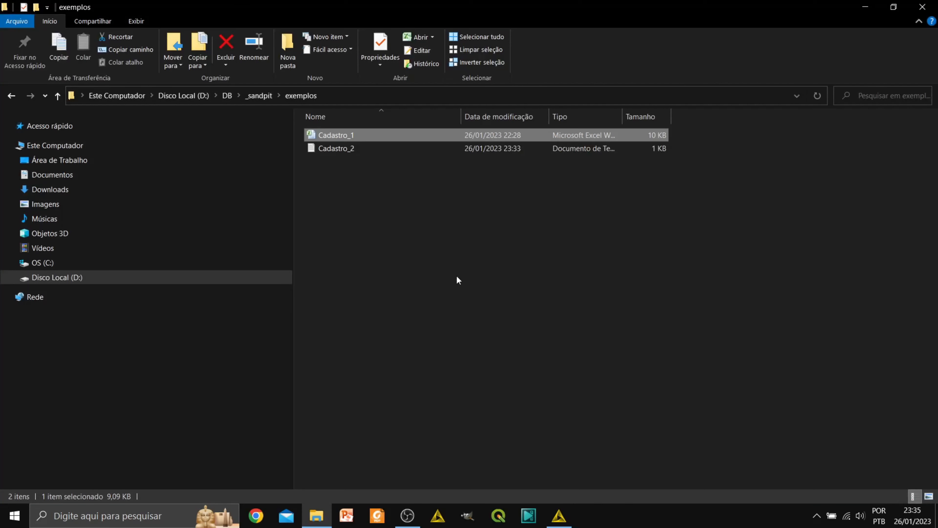
Step: Open the Cadastro_2 text file, examine its header row and field separators, and close it
double_click(329, 147)
drag(474, 188, 468, 109)
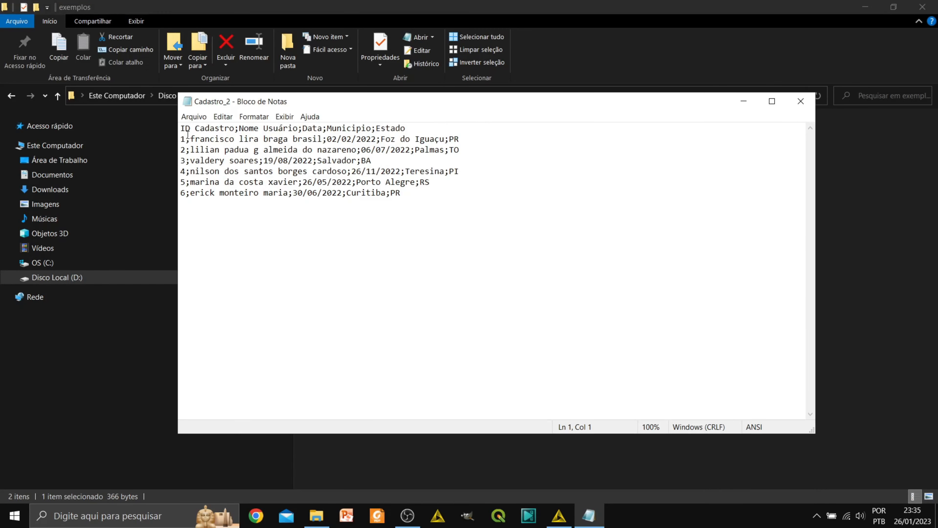
drag(184, 129, 234, 123)
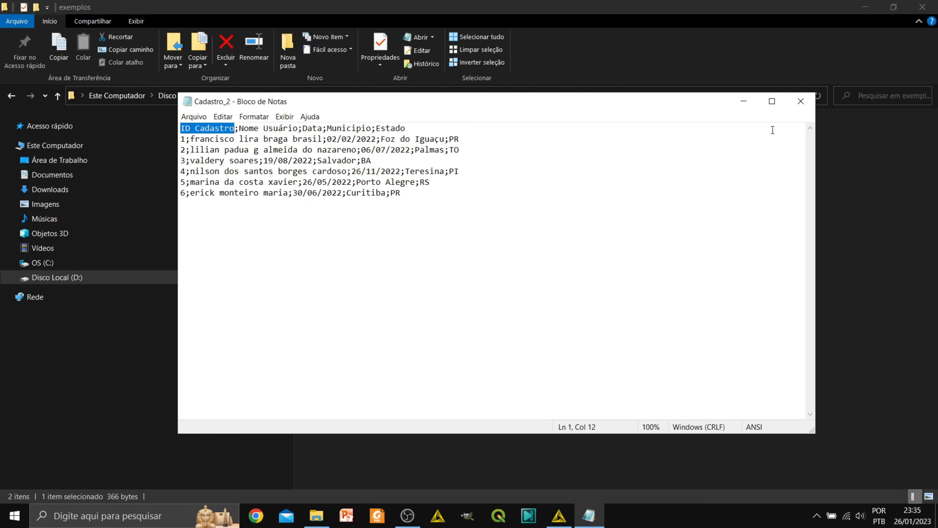
click(801, 100)
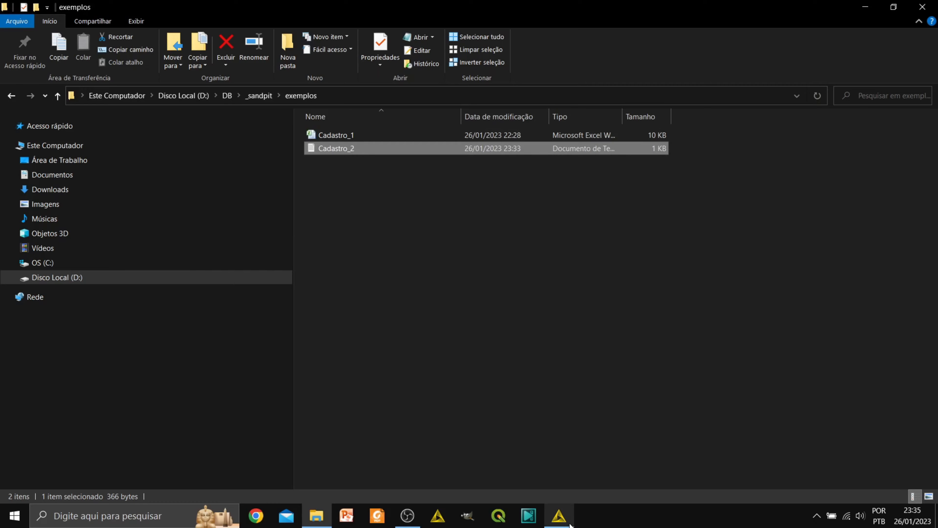
Step: Switch to KNIME Analytics Platform and add an Excel Reader node to the Sample workflow
click(559, 515)
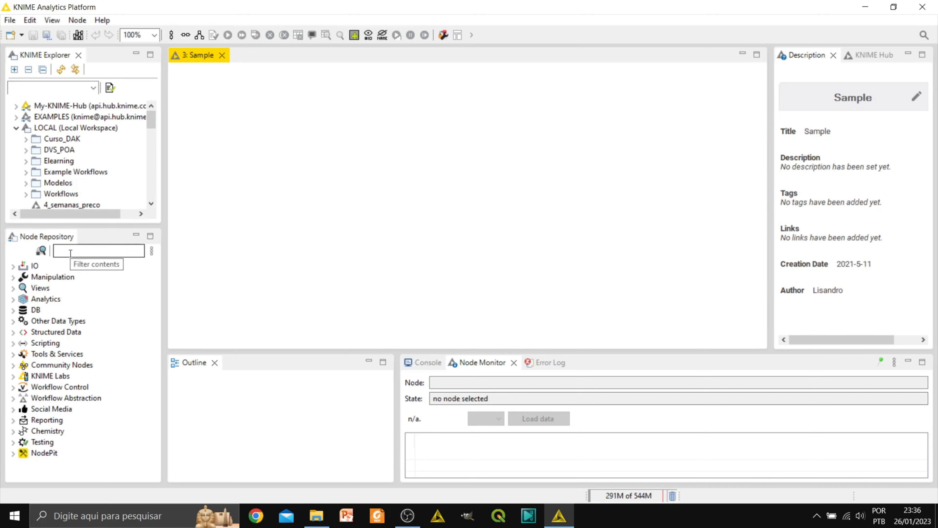
click(13, 266)
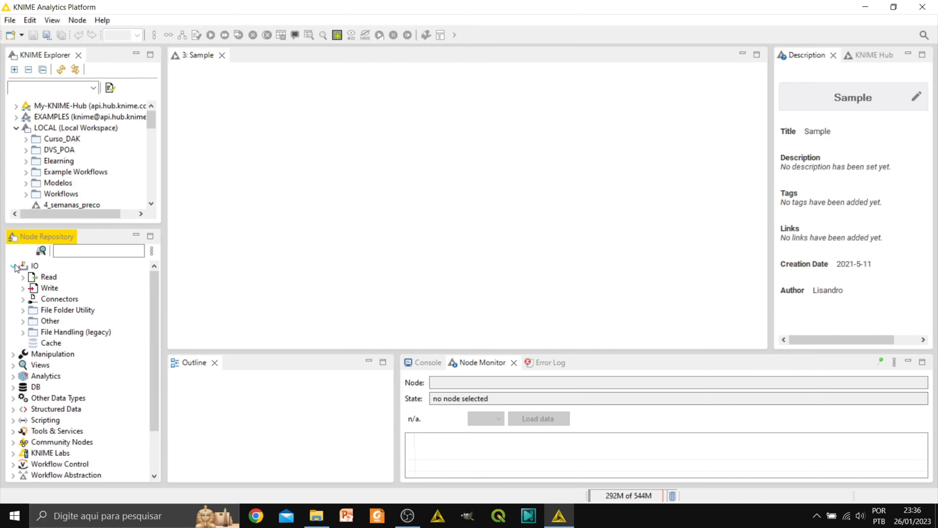
click(23, 277)
drag(71, 287, 224, 125)
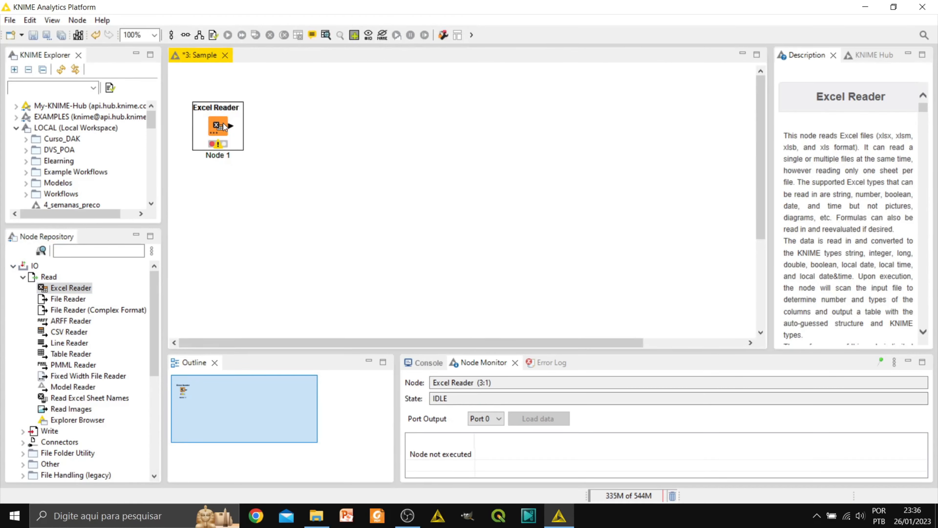
Step: Configure the Excel Reader to read the local file D:\DB\_sandpit\exemplos\Cadastro_1.xlsx
double_click(224, 125)
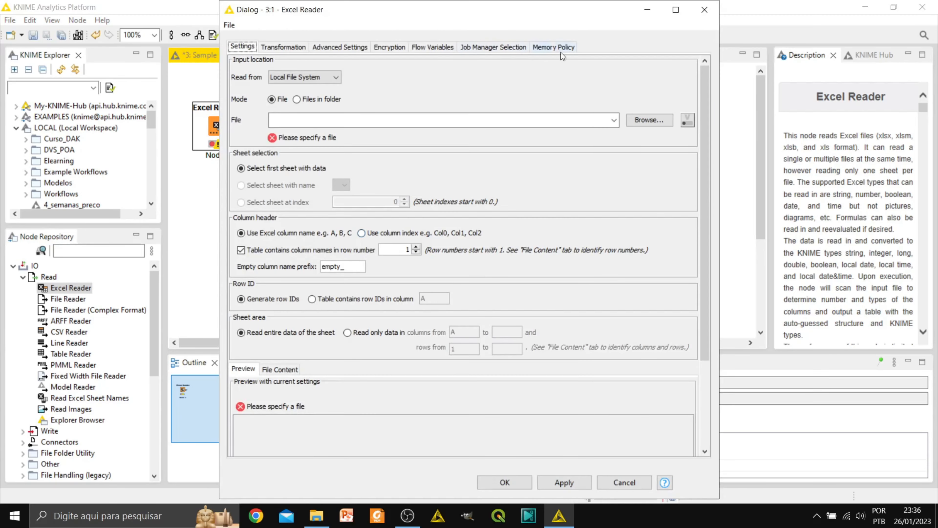
click(650, 122)
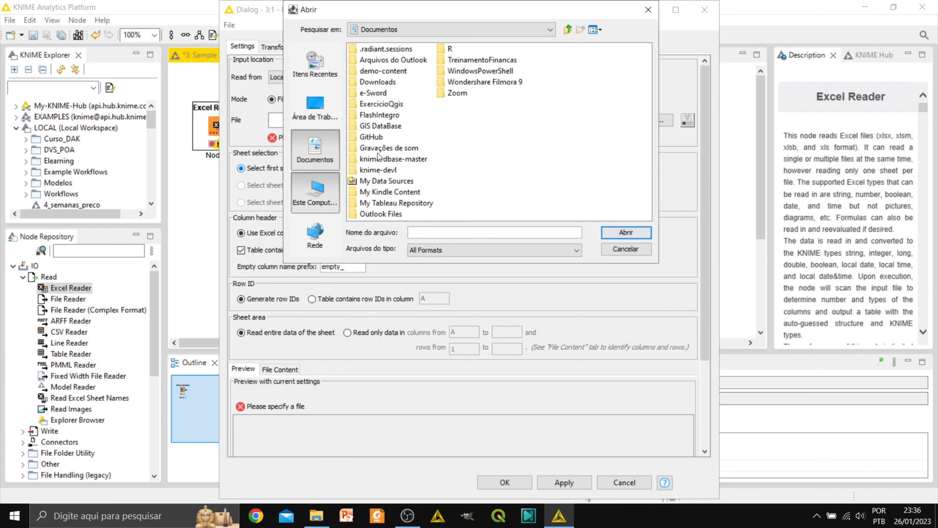
click(315, 192)
click(367, 137)
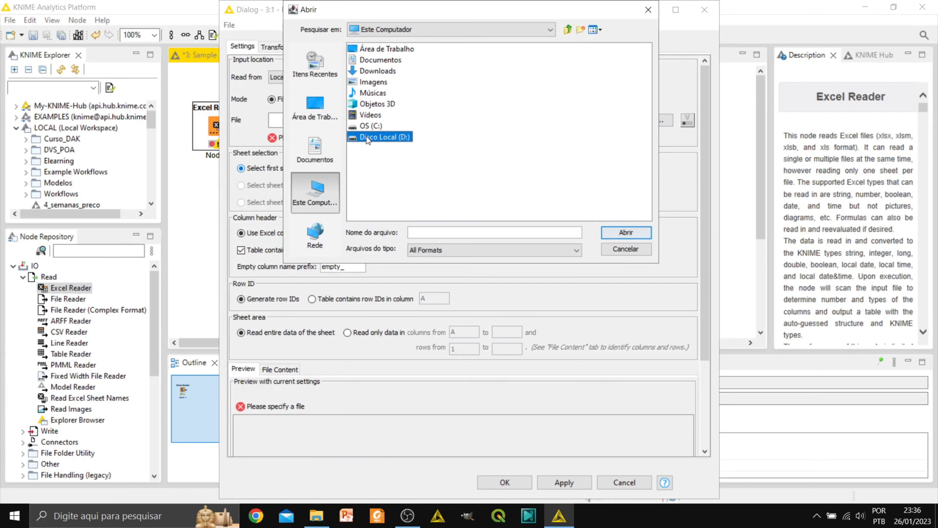
double_click(367, 137)
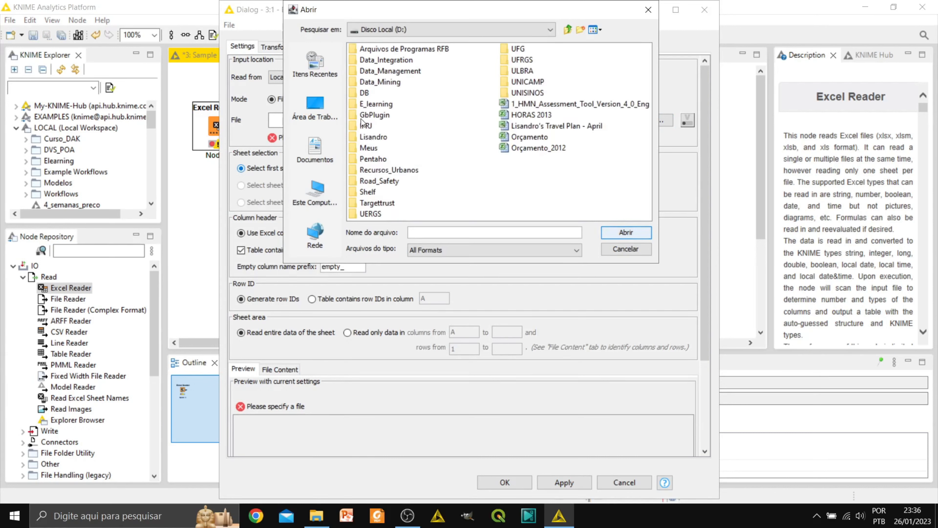
double_click(351, 92)
double_click(353, 74)
double_click(374, 114)
click(370, 48)
click(626, 233)
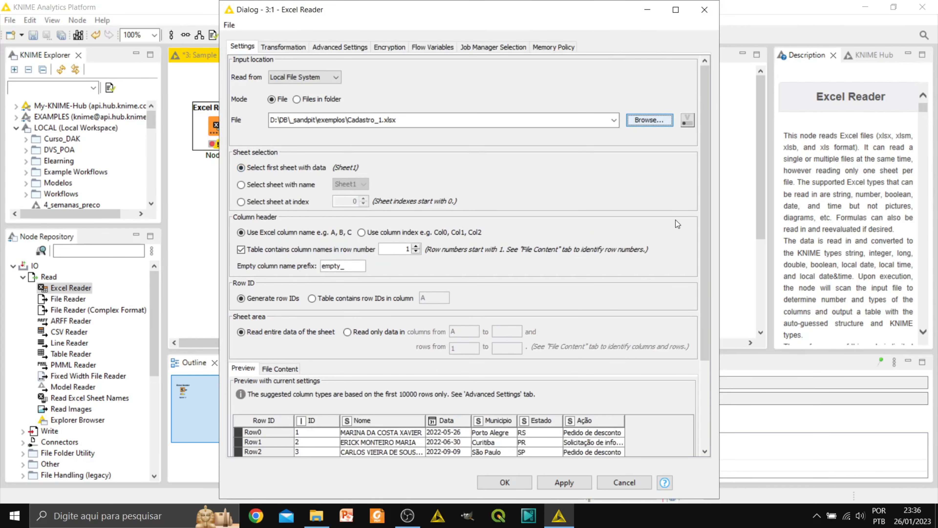
Step: Review the data preview, accept the Excel Reader settings and execute the node
drag(701, 207, 714, 278)
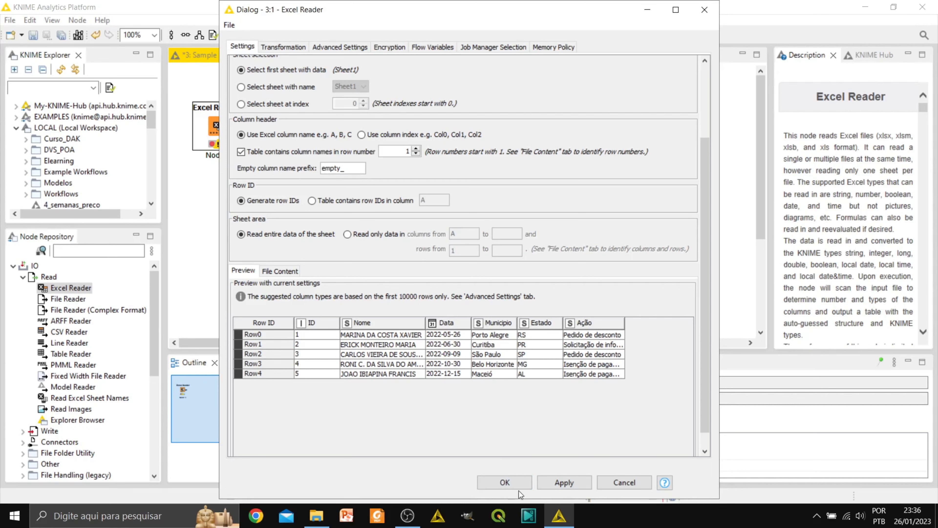
click(508, 486)
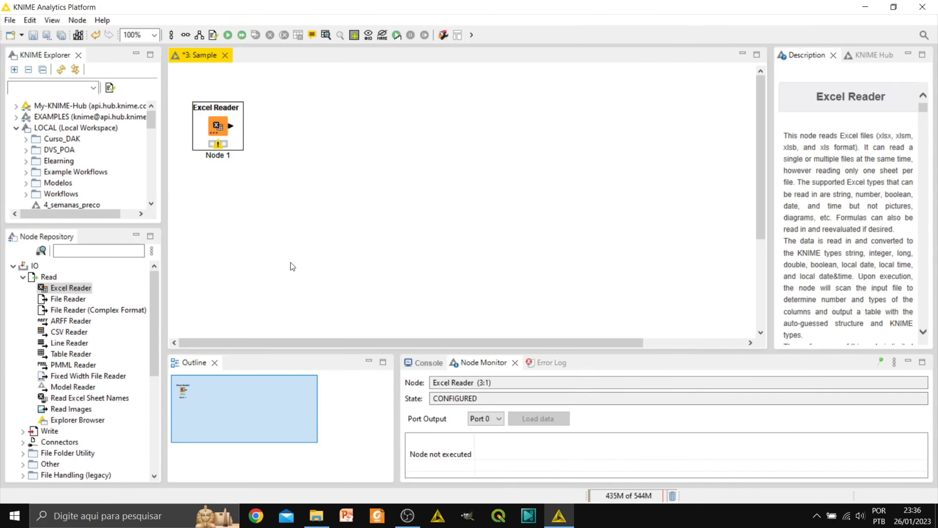
right_click(216, 123)
click(252, 149)
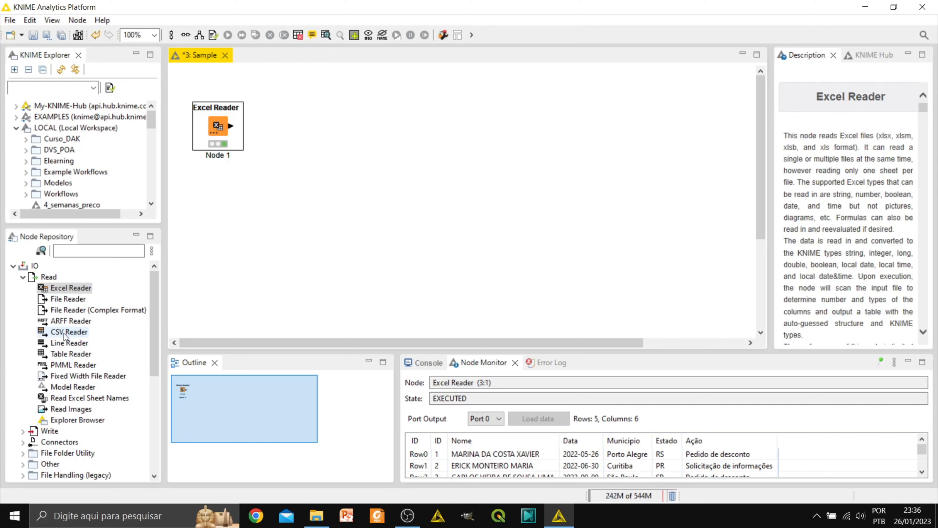
Step: Add a CSV Reader node below the Excel Reader and set its input file to D:\DB\_sandpit\exemplos\Cadastro_2.txt
drag(65, 335, 238, 207)
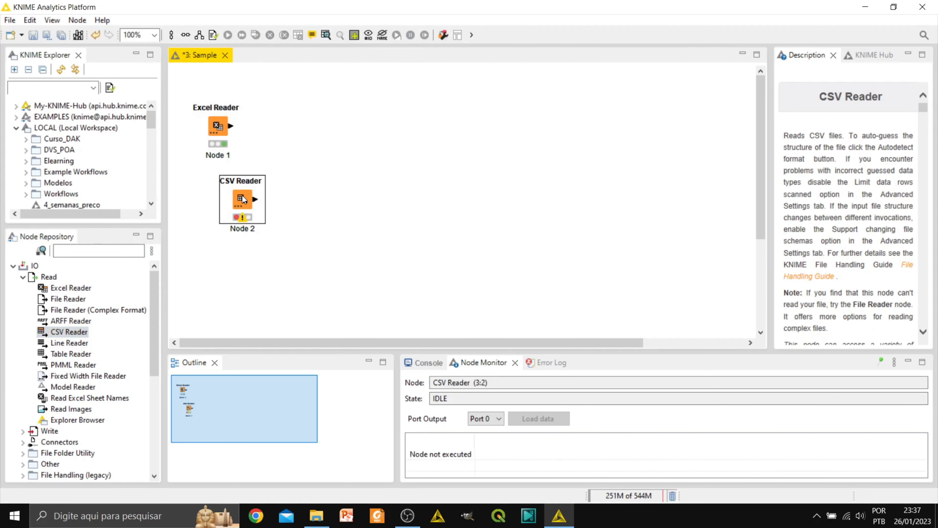
double_click(243, 200)
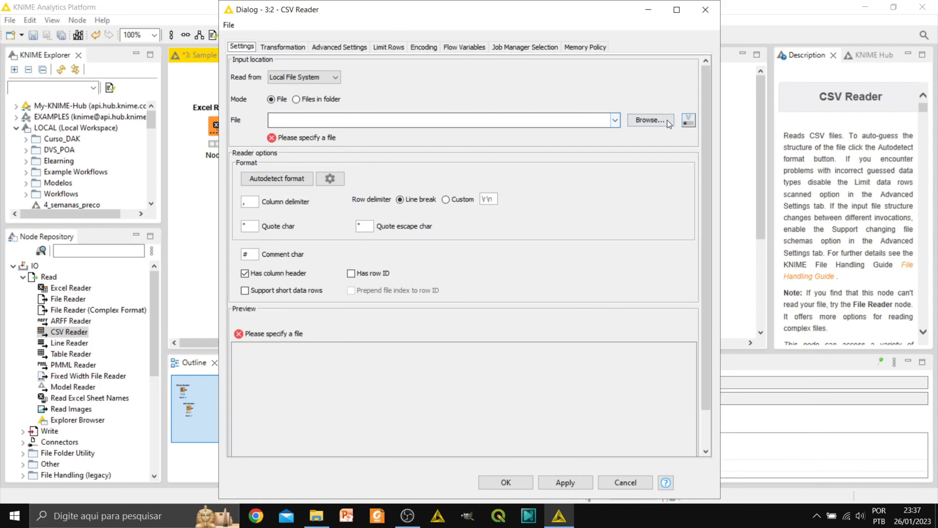
click(662, 120)
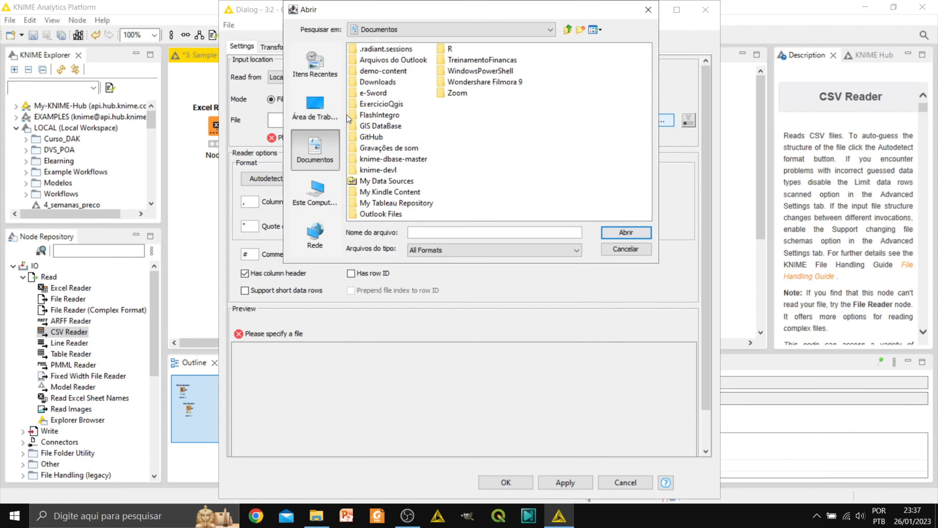
click(316, 191)
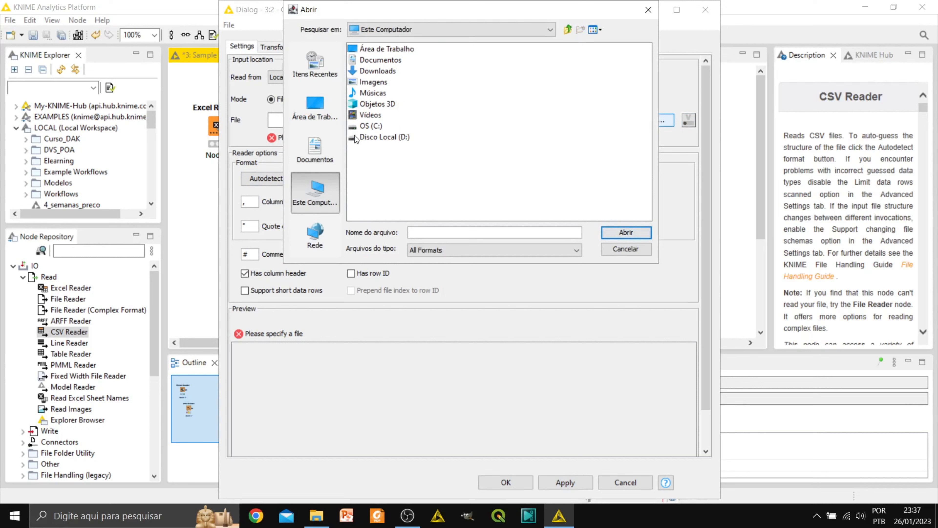
double_click(384, 137)
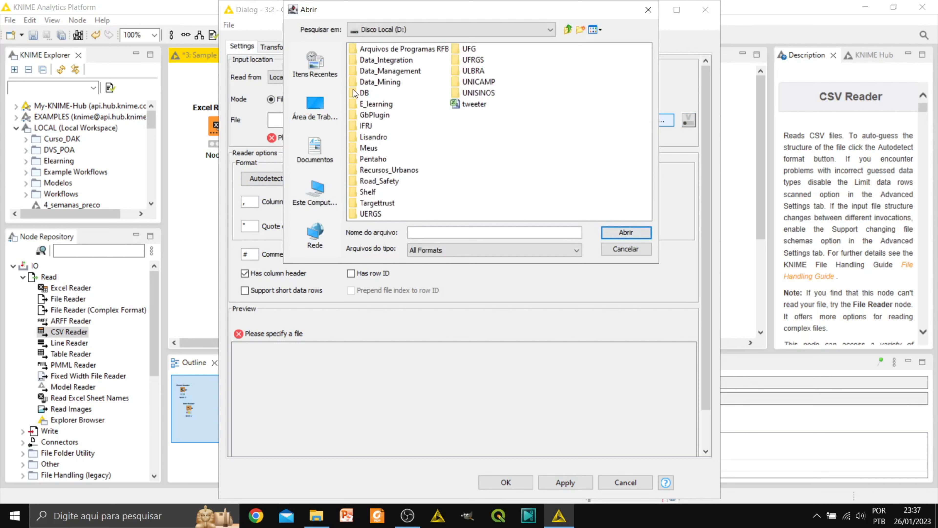
double_click(353, 91)
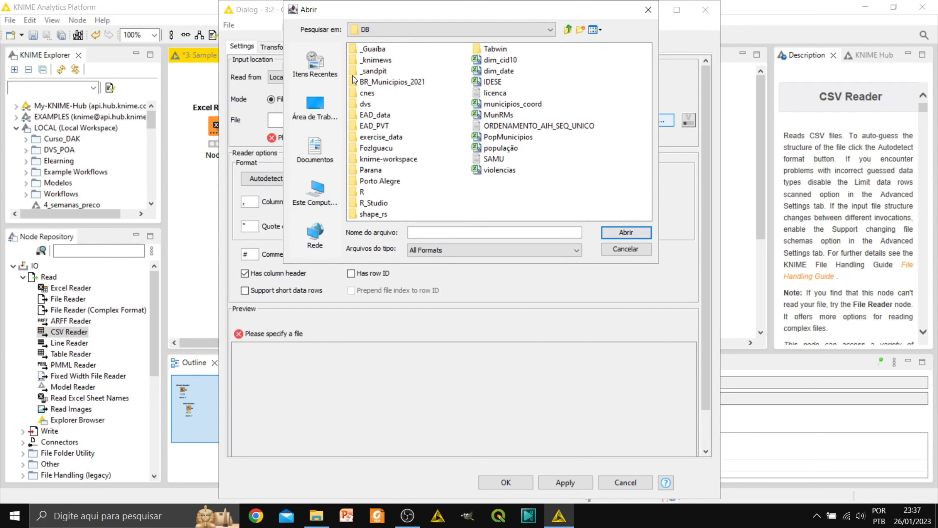
double_click(351, 69)
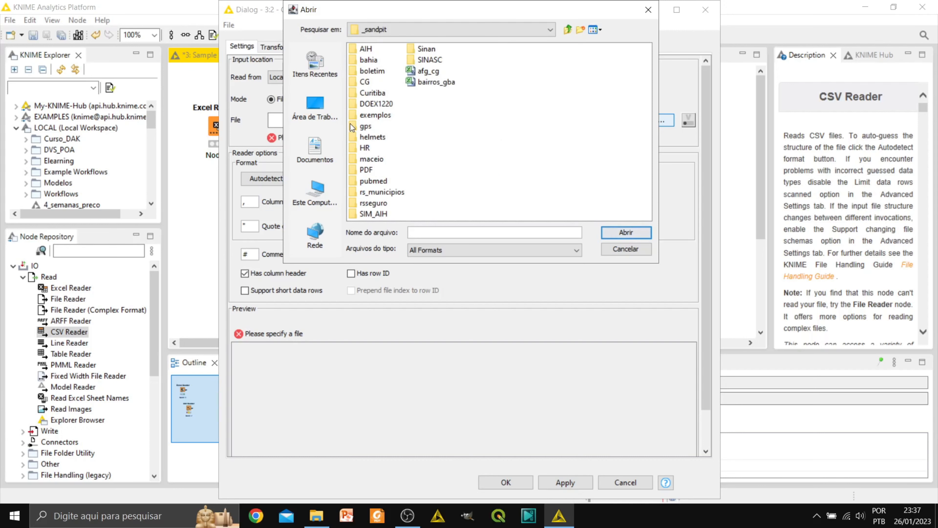
double_click(352, 115)
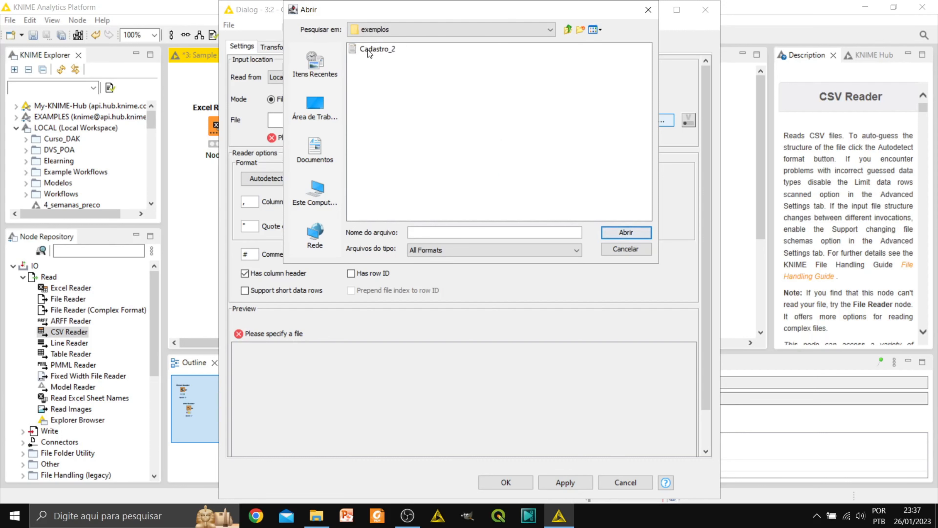
click(368, 50)
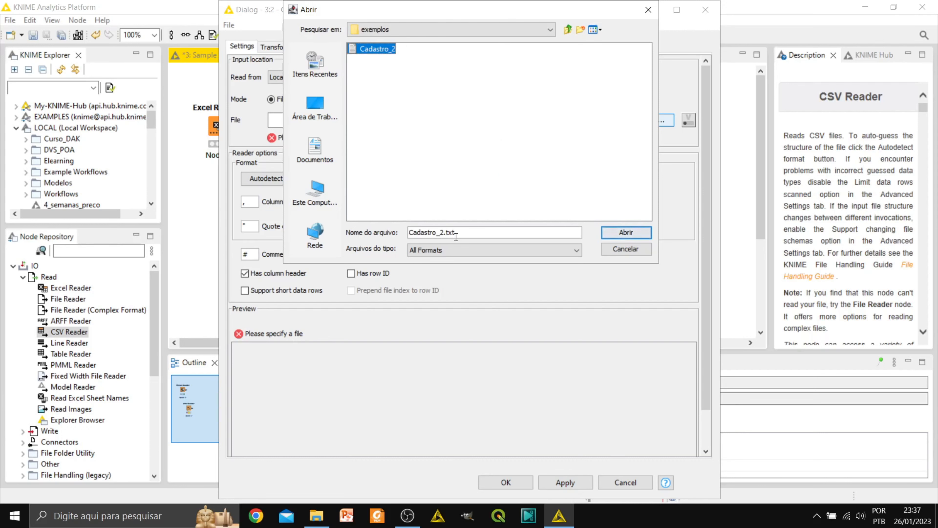
click(607, 229)
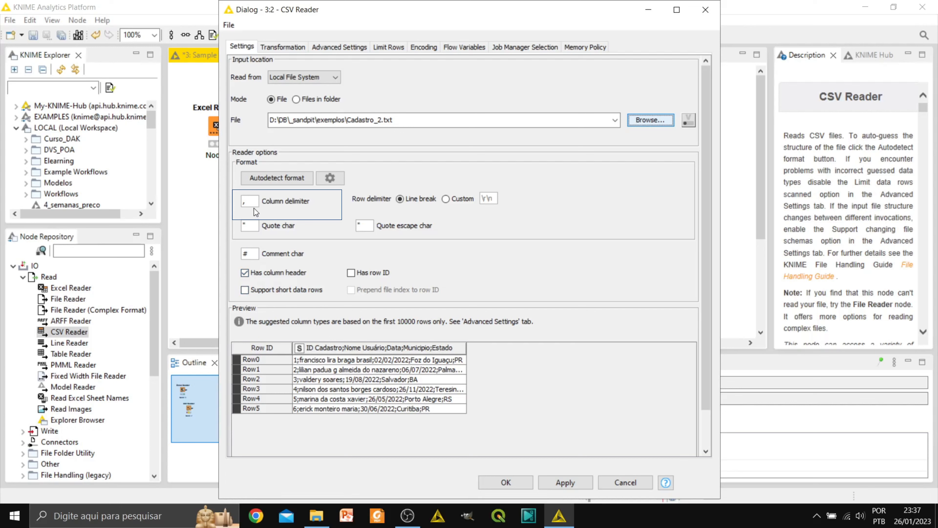
Step: Set the CSV Reader's column delimiter to a semicolon (;) and accept the settings
double_click(251, 202)
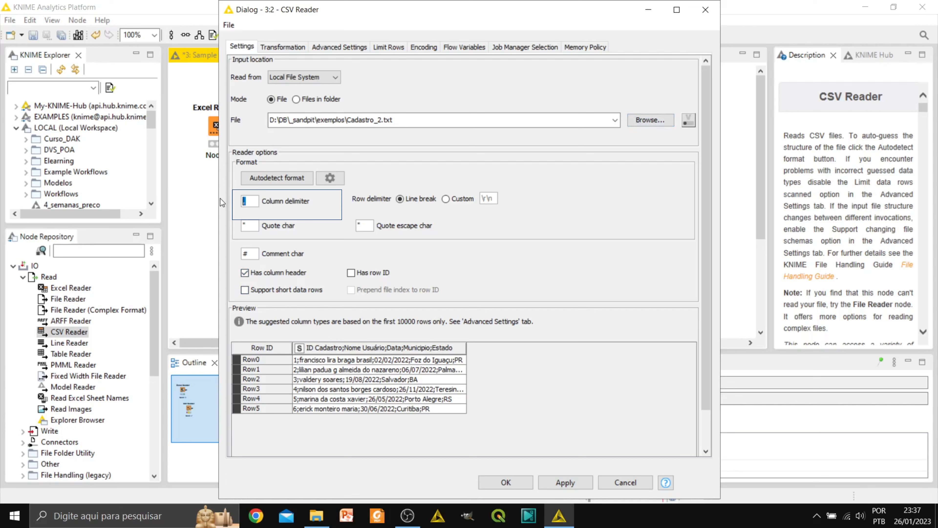
text(;)
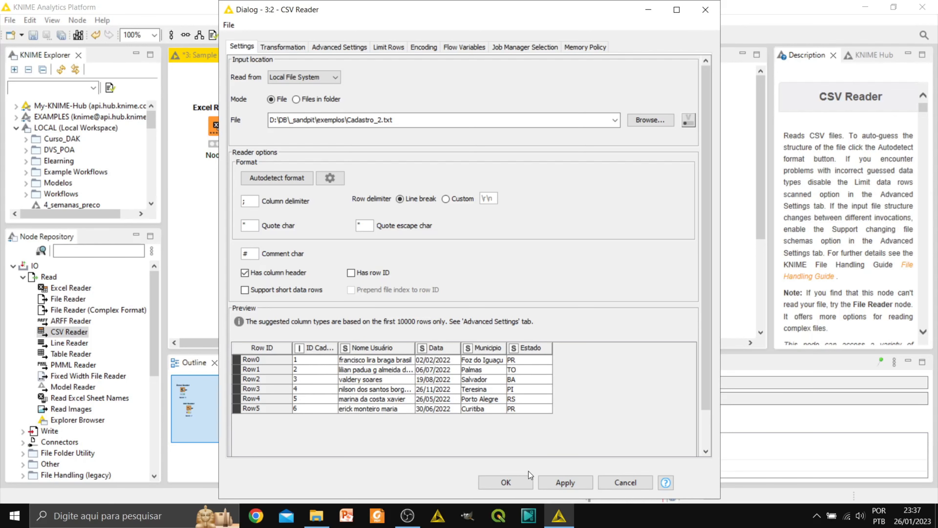
click(527, 481)
Step: Execute the CSV Reader node and shift it slightly to sit more directly under the Excel Reader
right_click(244, 198)
click(249, 206)
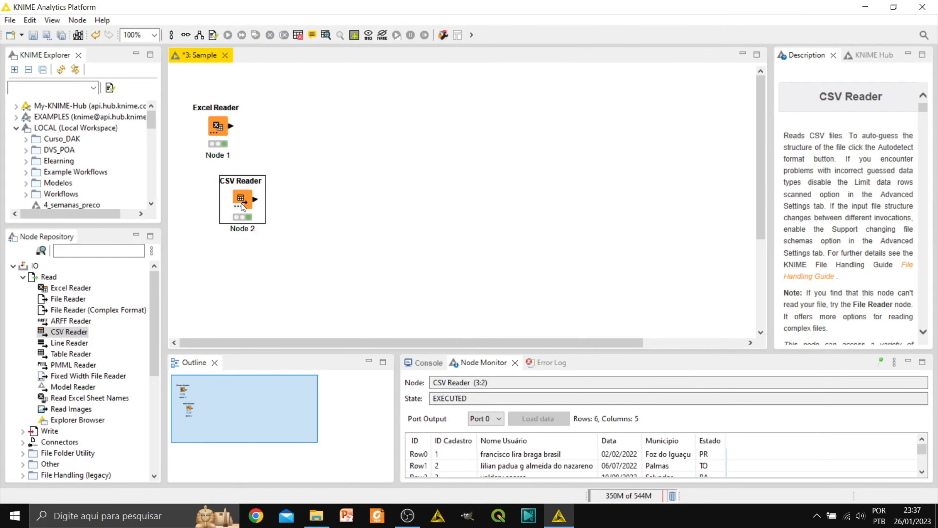
double_click(232, 204)
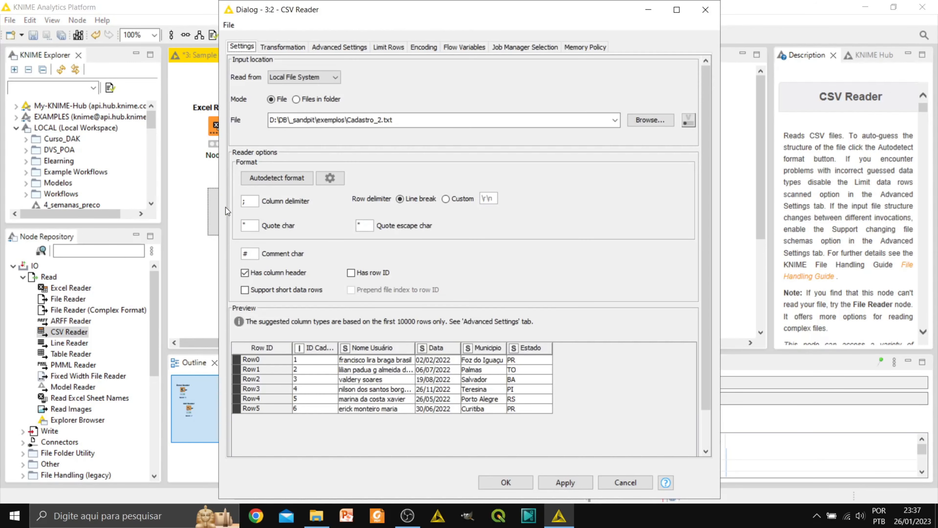
key(Escape)
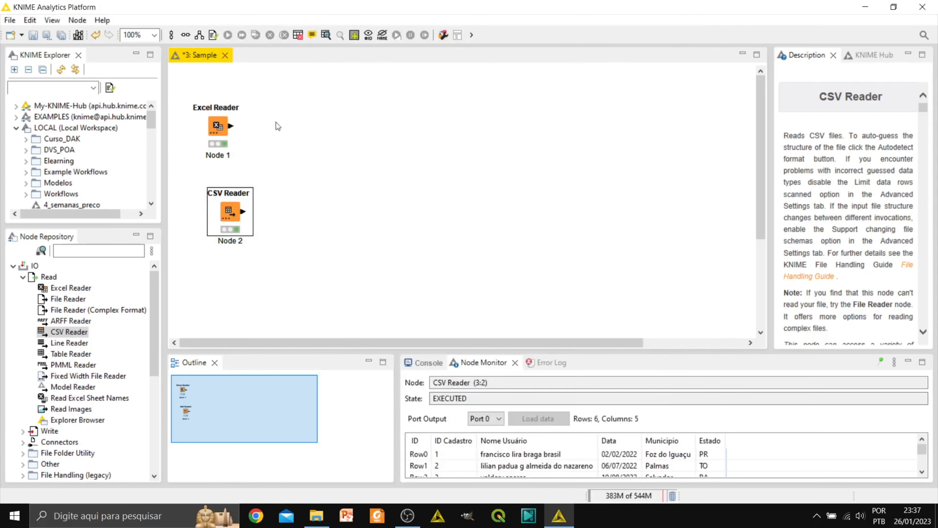
Step: Rename the Excel Reader node's label to Cadastro1
double_click(222, 158)
text(Ca)
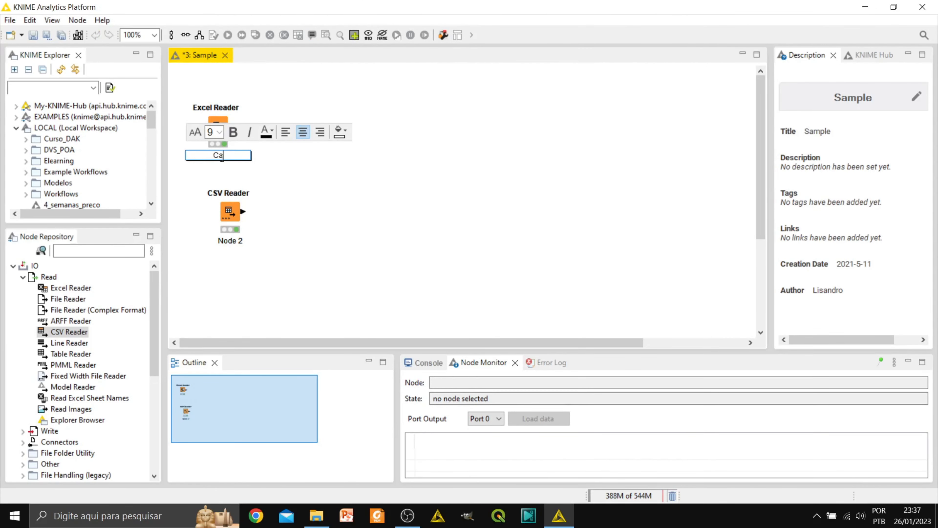
text(pastro1)
key(Return)
click(246, 182)
Step: Rename the CSV Reader node's label to Cadastro2
double_click(237, 241)
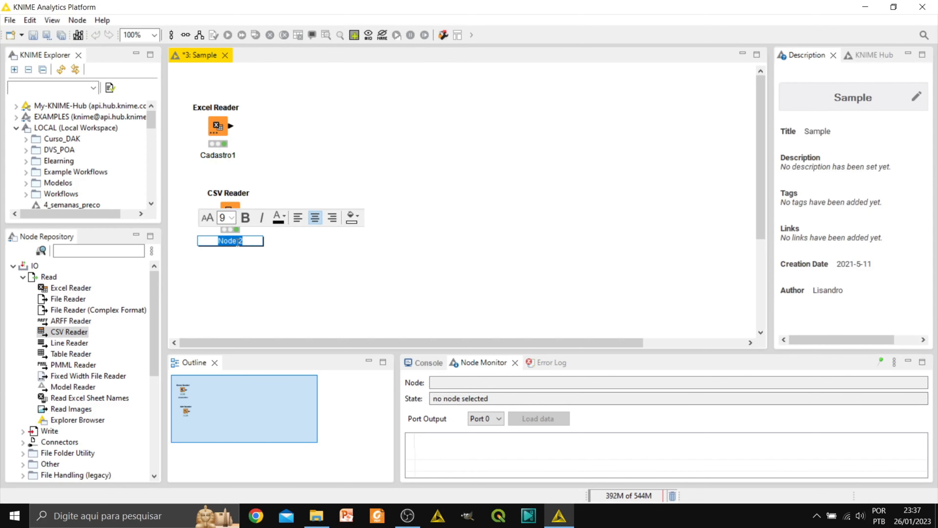
text(Cadastro)
key(BackSpace)
text(2)
click(324, 182)
Step: Open the Excel Reader's output table and shrink its window to fit the data
right_click(218, 126)
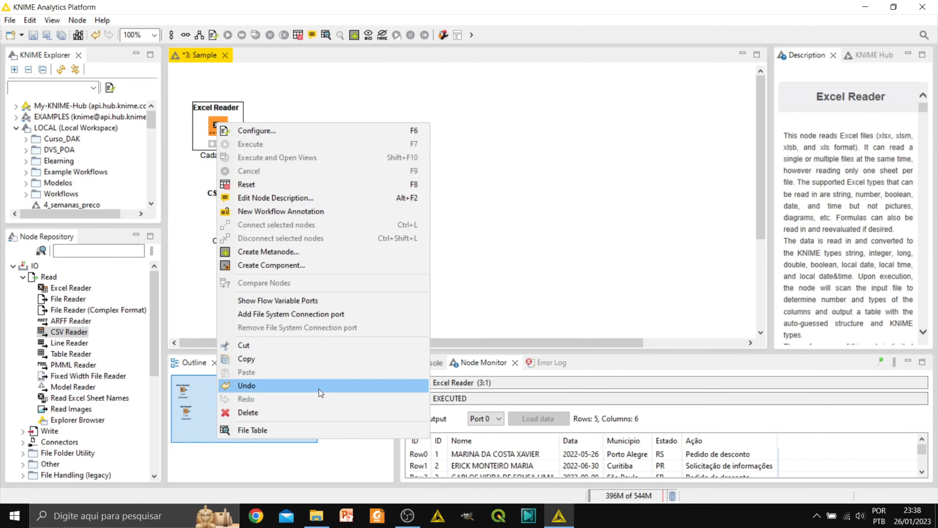
click(321, 430)
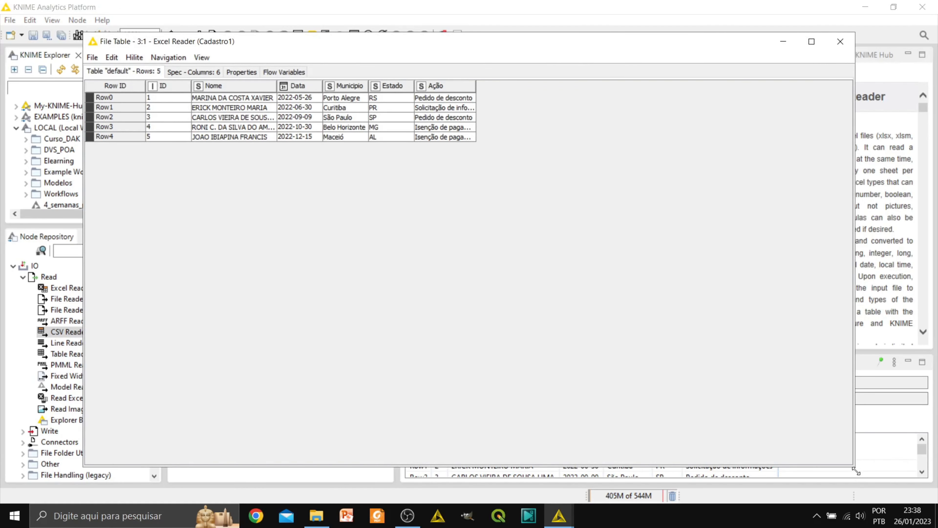
drag(857, 472, 514, 167)
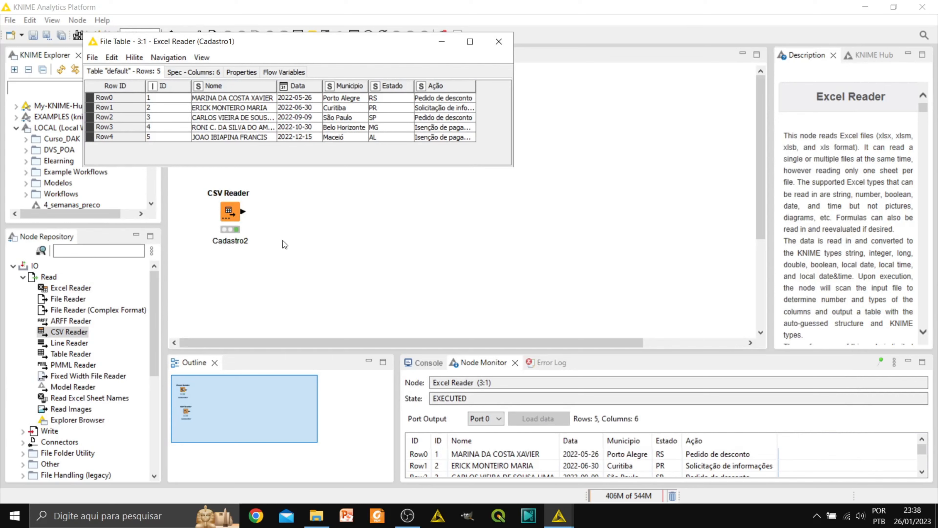
Step: Open the CSV Reader's output table, shrink its window and arrange it directly below the Excel Reader's table
right_click(227, 218)
click(342, 495)
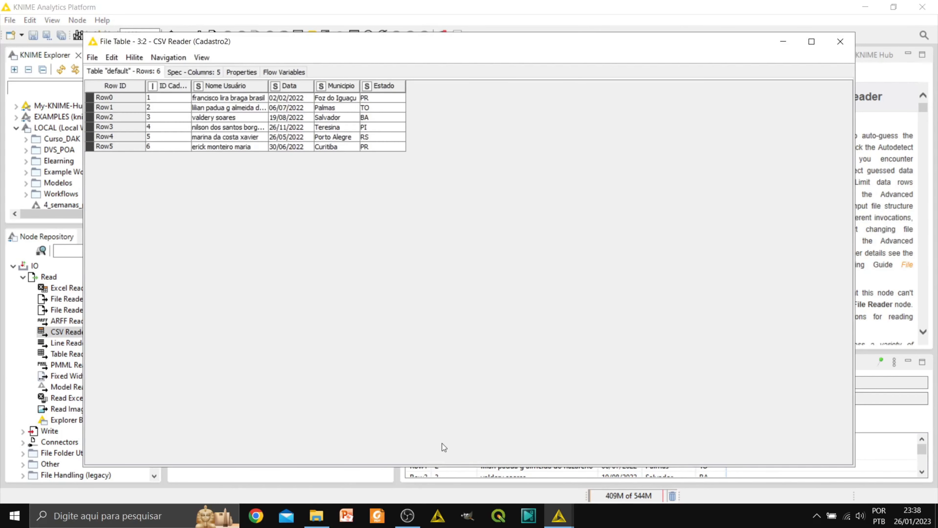
drag(854, 466, 423, 179)
drag(315, 45, 530, 182)
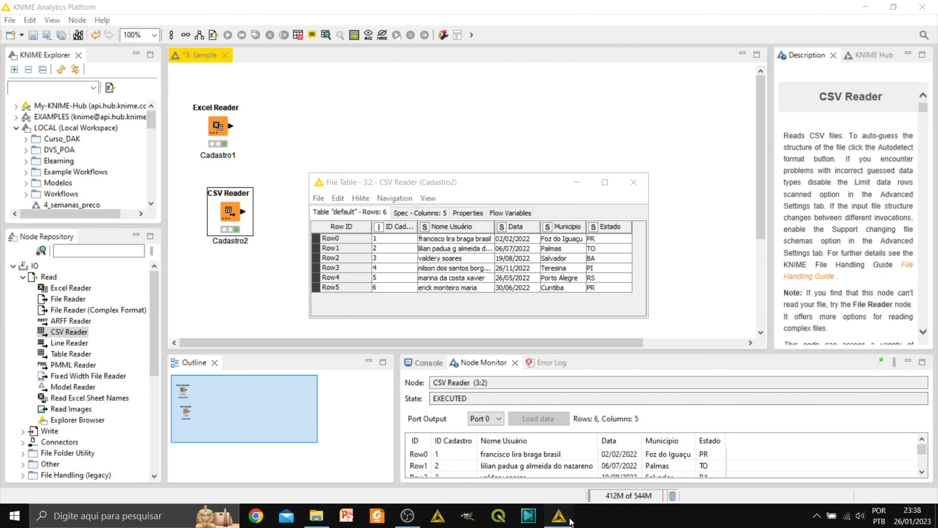
mouse_move(559, 517)
click(554, 434)
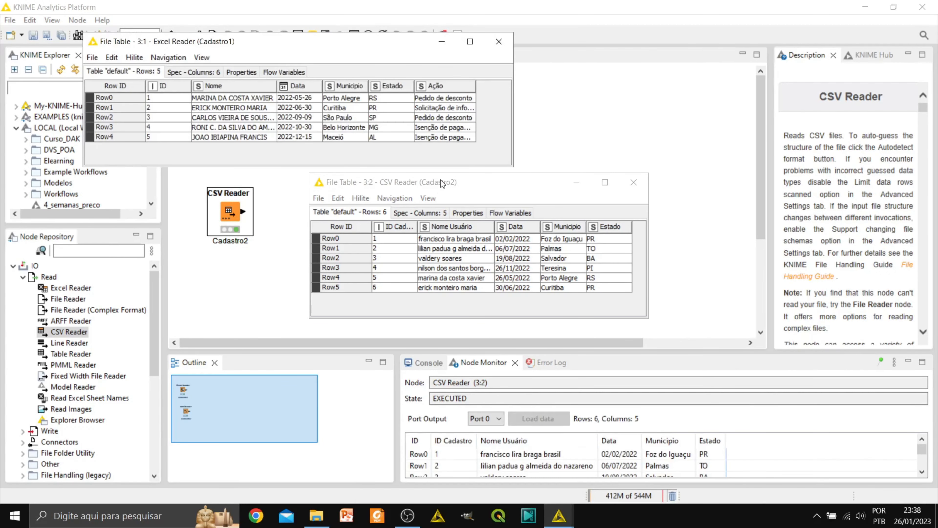
drag(470, 182, 247, 182)
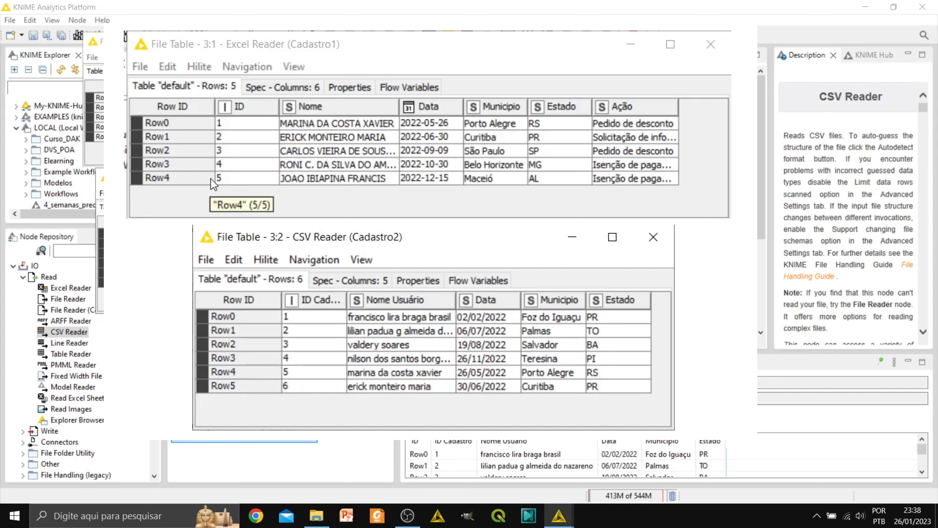
Step: Compare the ID, name, date and Municipio columns of the Cadastro1 and Cadastro2 tables, checking formats and names common to both
click(246, 127)
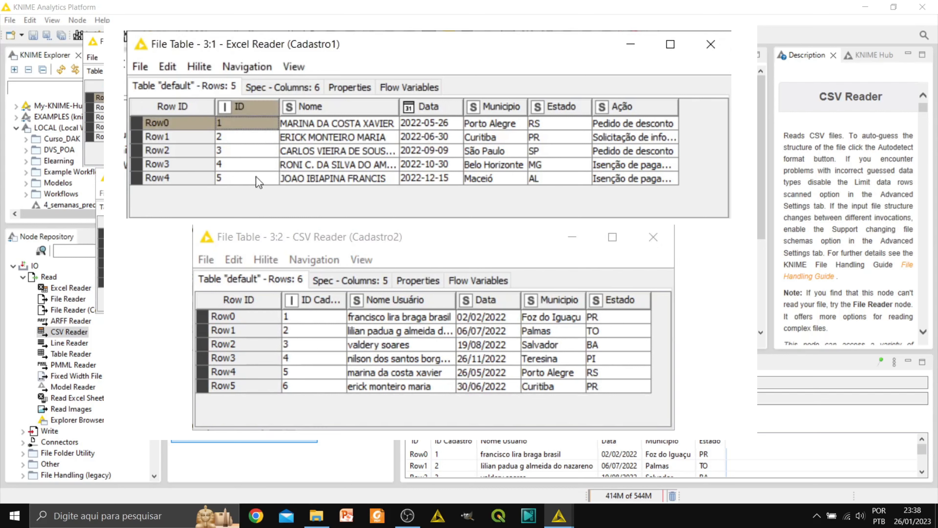
click(316, 320)
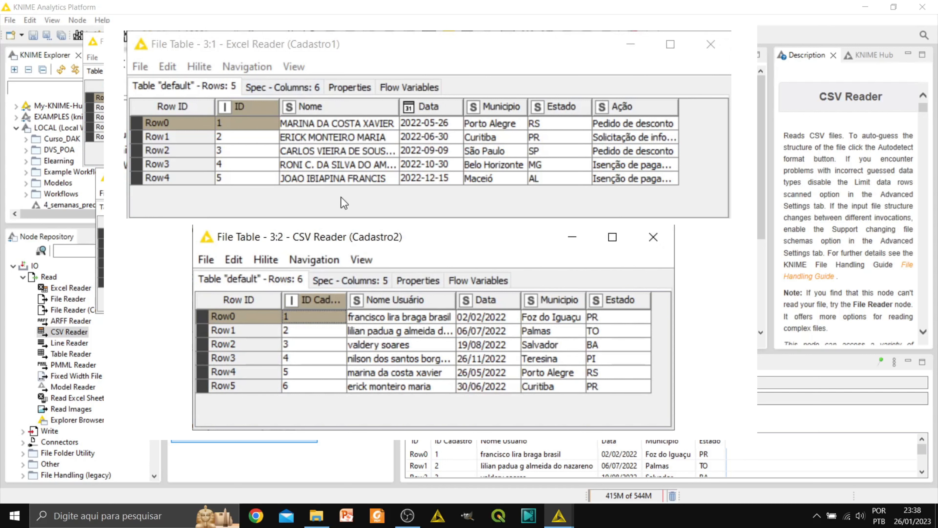
click(349, 141)
click(409, 356)
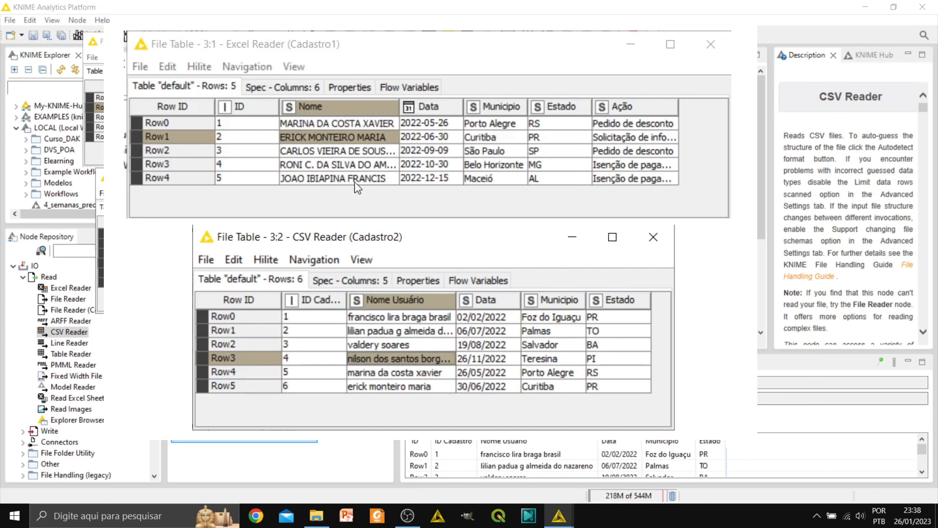
click(423, 138)
click(480, 345)
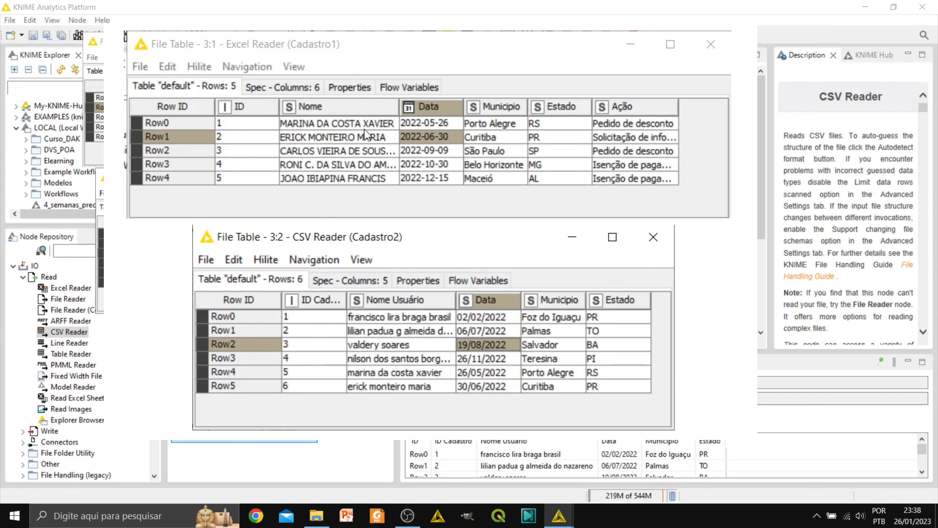
click(326, 151)
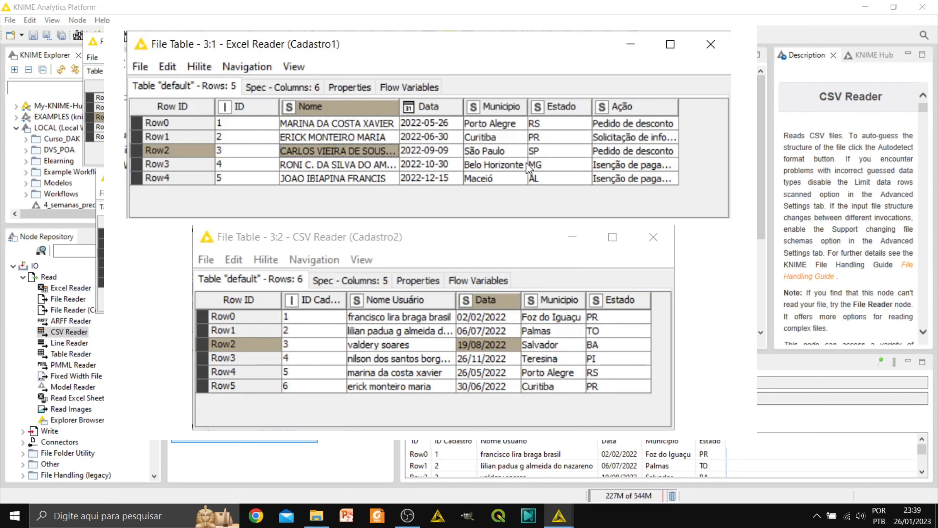
right_click(496, 108)
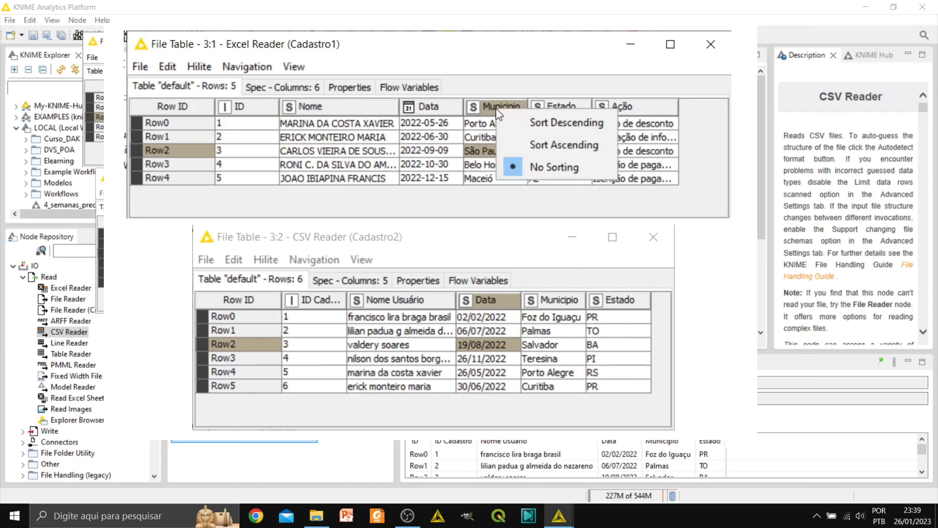
click(561, 284)
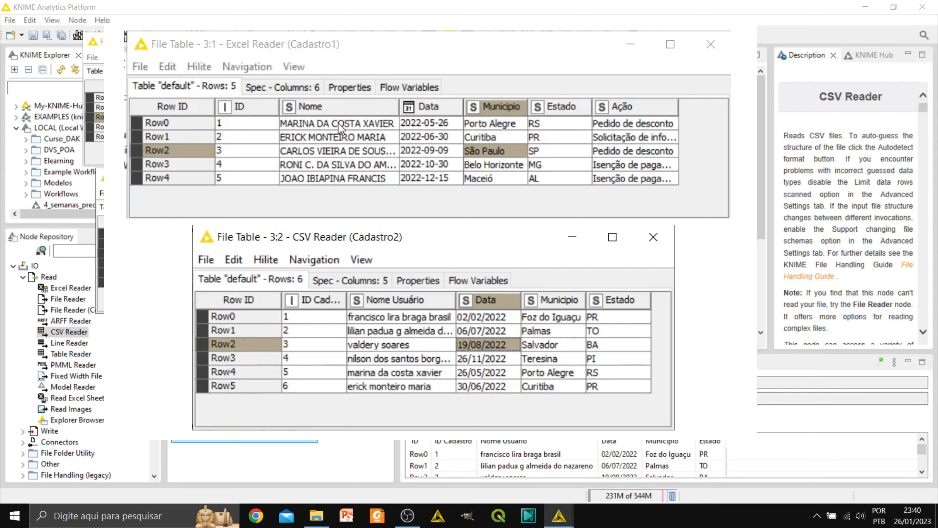
drag(339, 122, 364, 137)
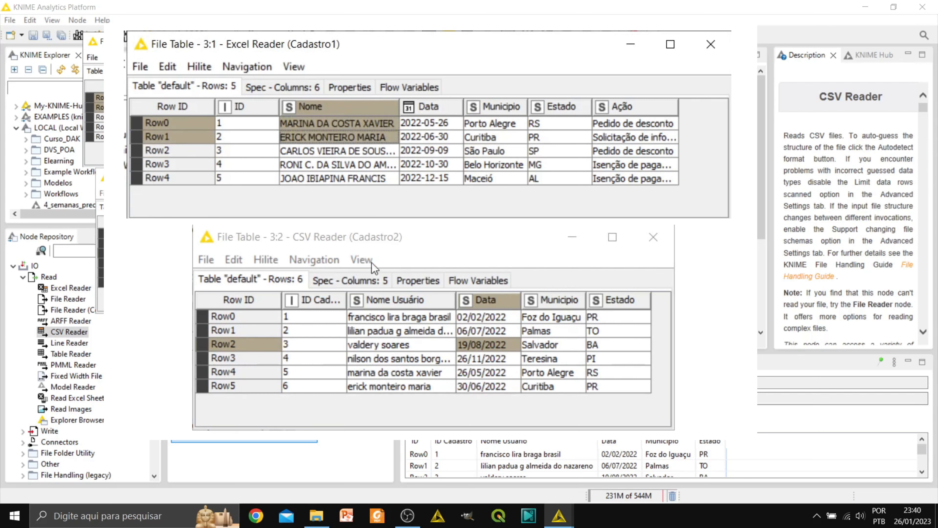
drag(379, 372, 388, 384)
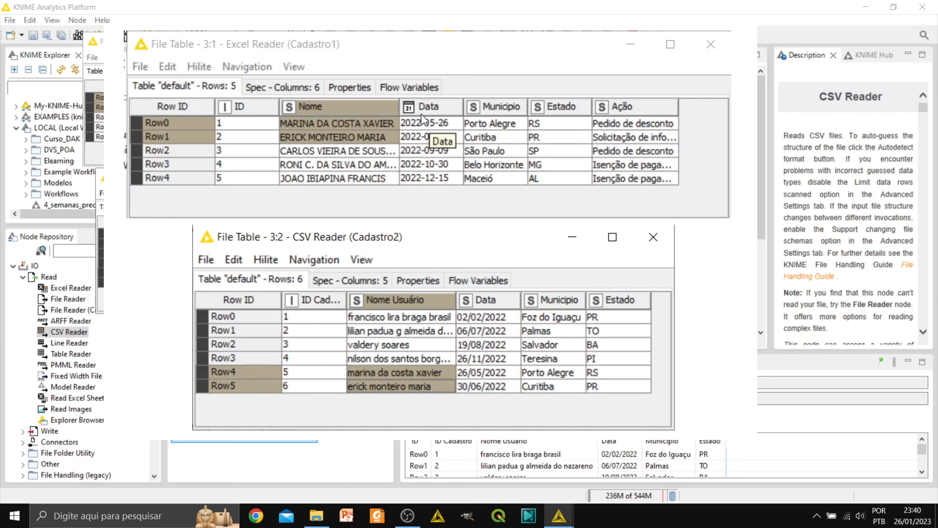
Step: Find the column Case Converter node with the search term "case", place it beside the Excel Reader and connect the Excel Reader's output to it
click(75, 251)
text(case)
drag(79, 298, 304, 126)
drag(232, 127, 291, 126)
Step: Configure the Case Converter to convert the Nome column to UPPERCASE and execute the node
double_click(303, 126)
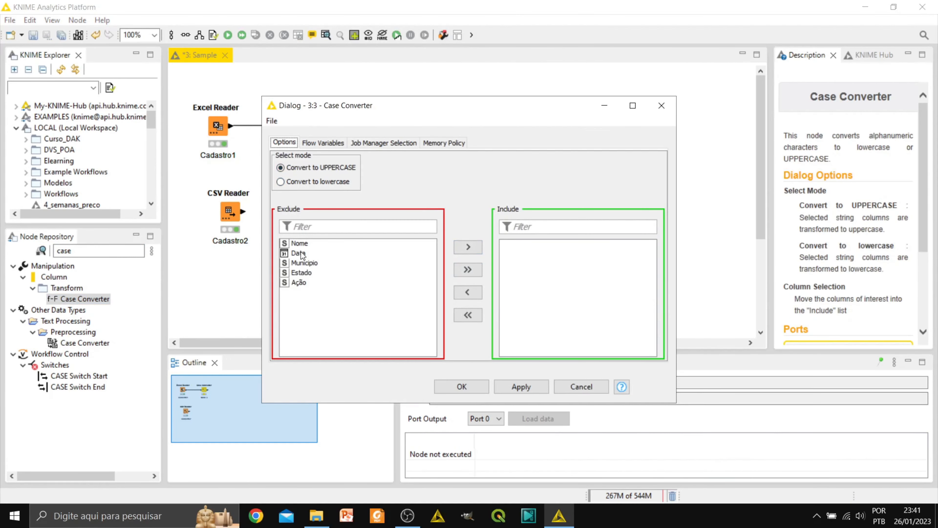
double_click(300, 244)
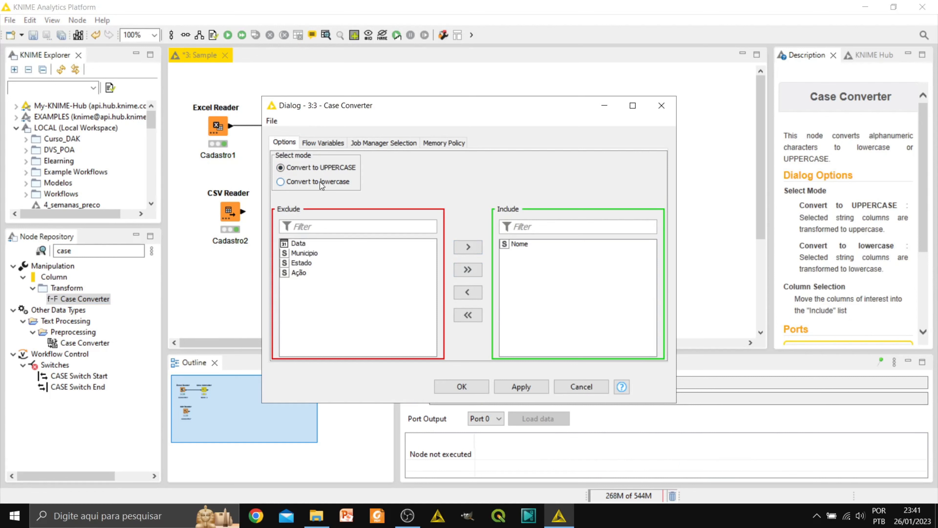
click(283, 186)
click(469, 384)
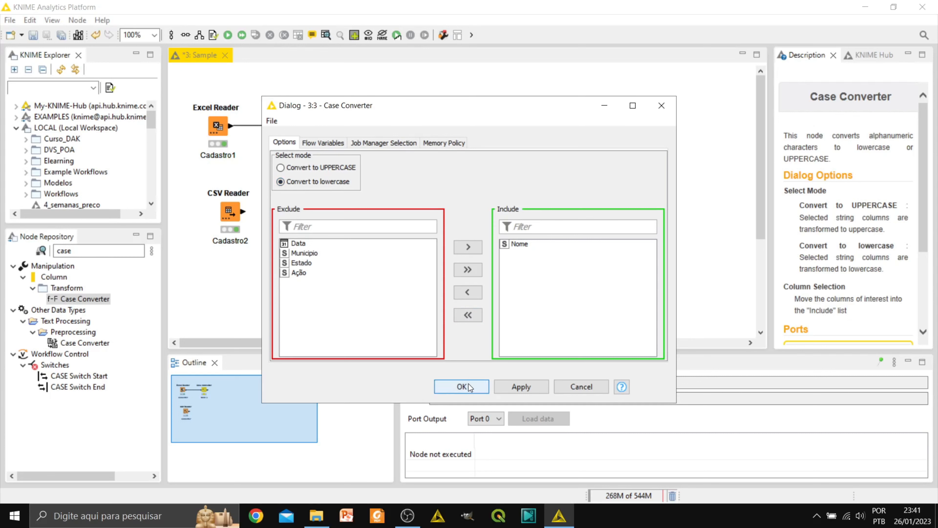
click(306, 167)
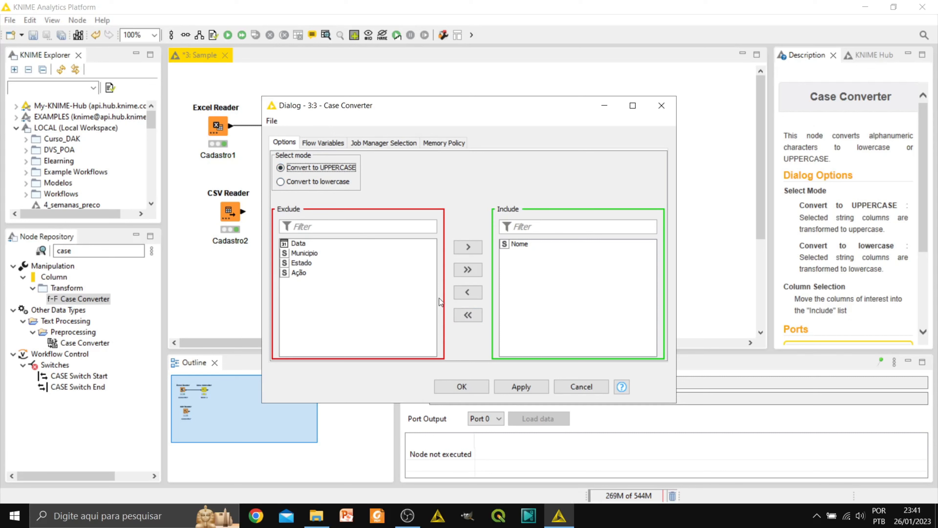
click(461, 386)
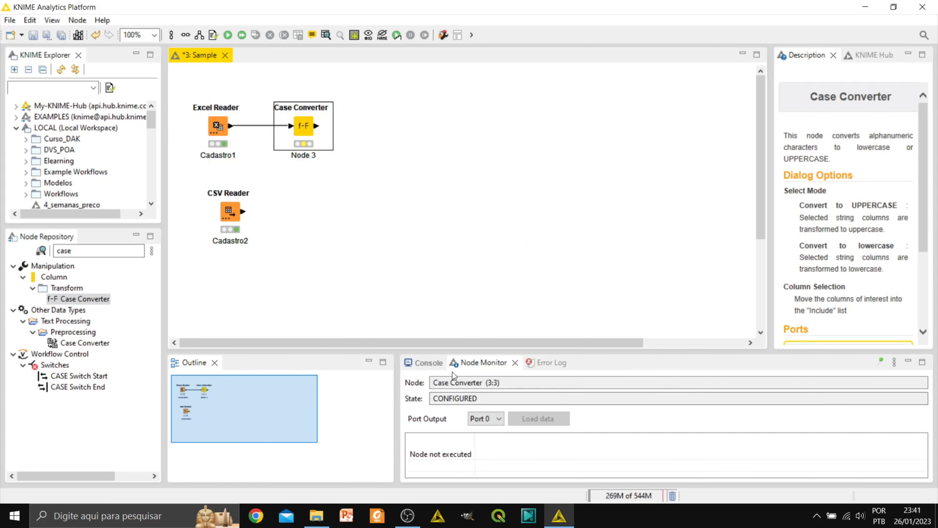
right_click(301, 127)
click(320, 152)
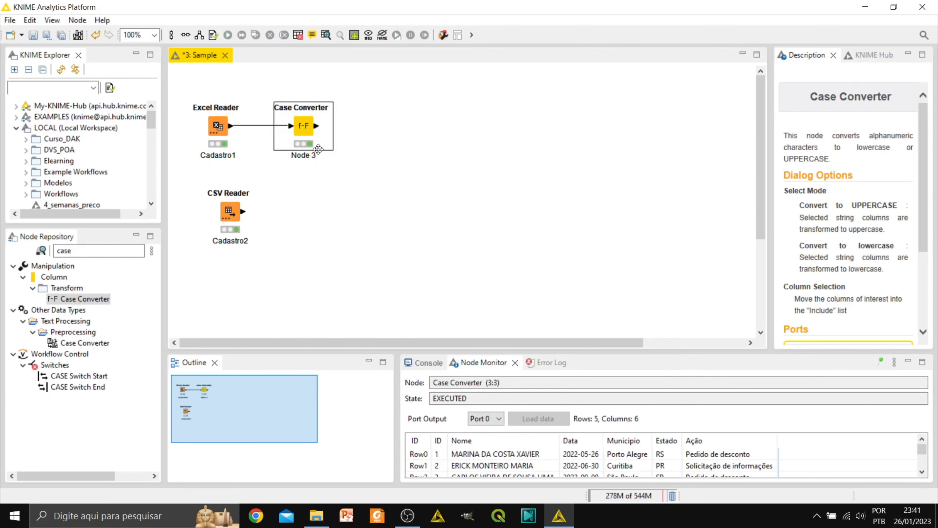
Step: Reconfigure the Case Converter to include Nome, Municipio, Estado and Ação while excluding Data, and execute it again
double_click(301, 129)
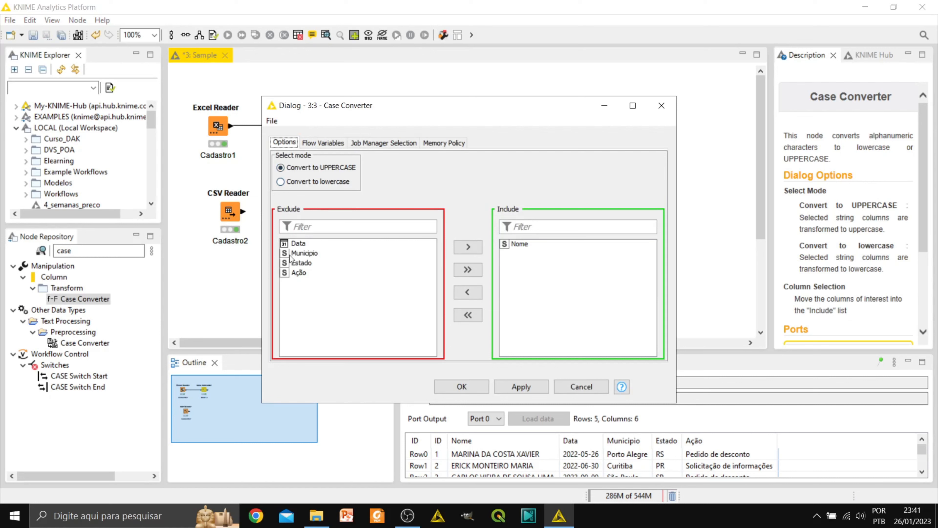
click(467, 315)
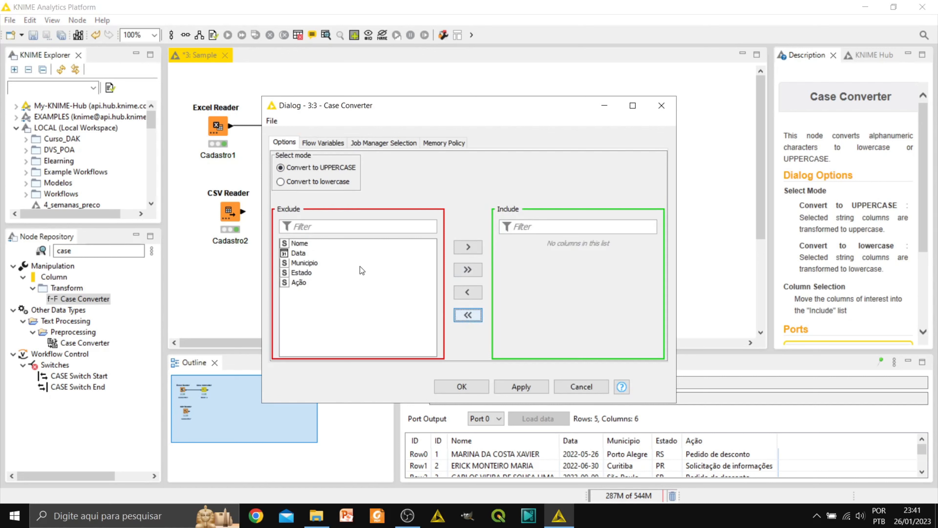
click(467, 269)
click(520, 254)
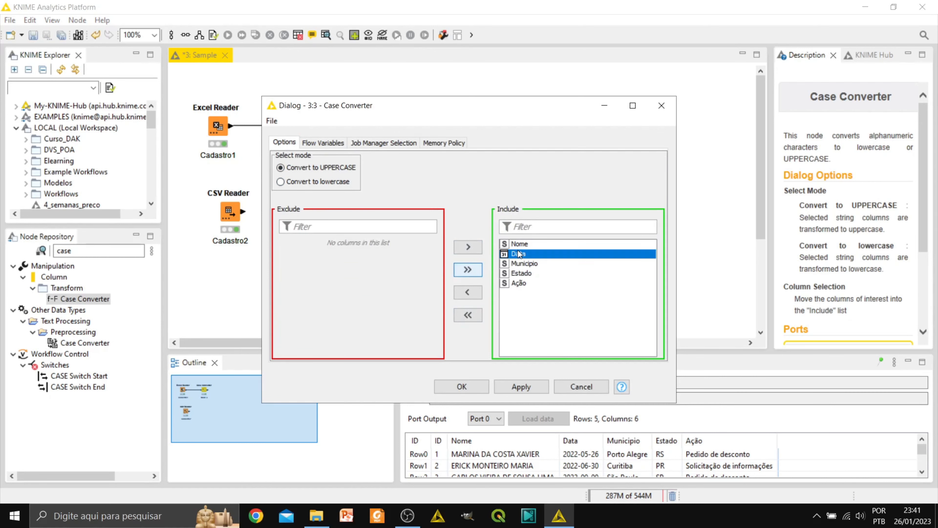
double_click(519, 254)
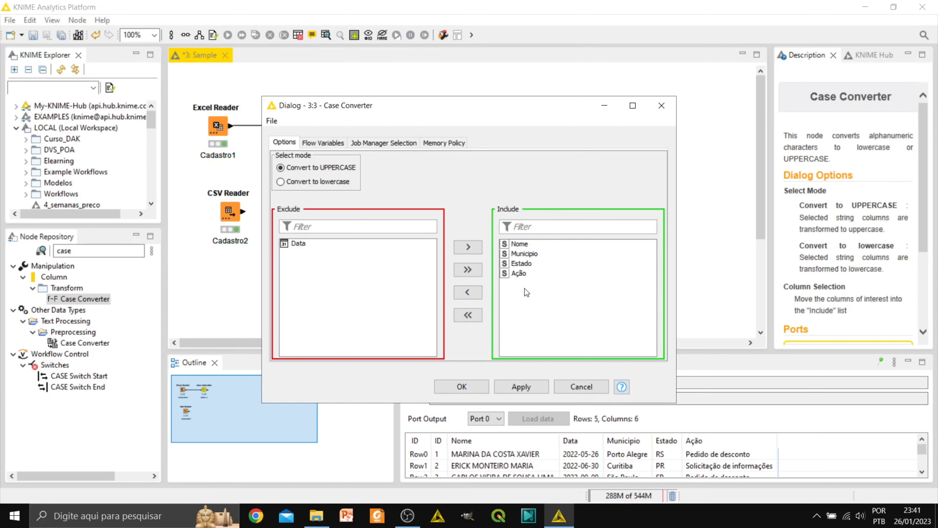
click(450, 388)
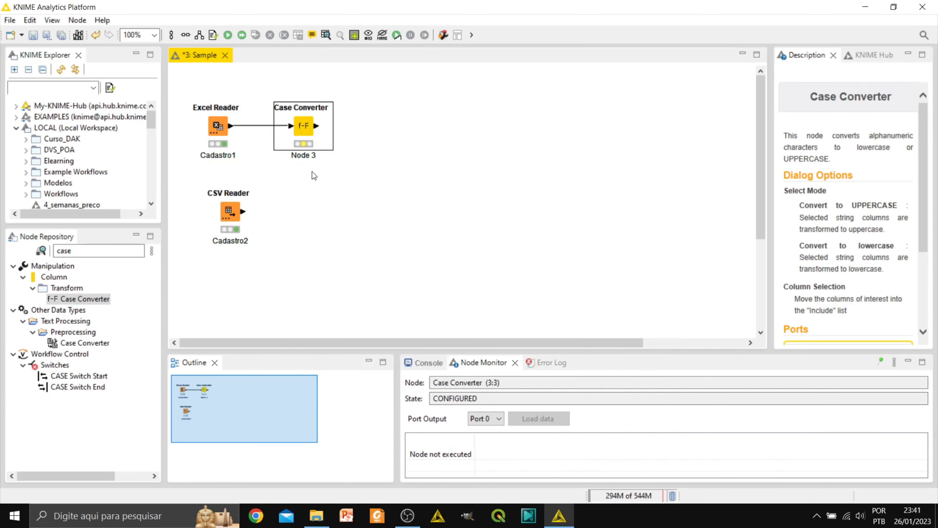
right_click(312, 133)
key(F7)
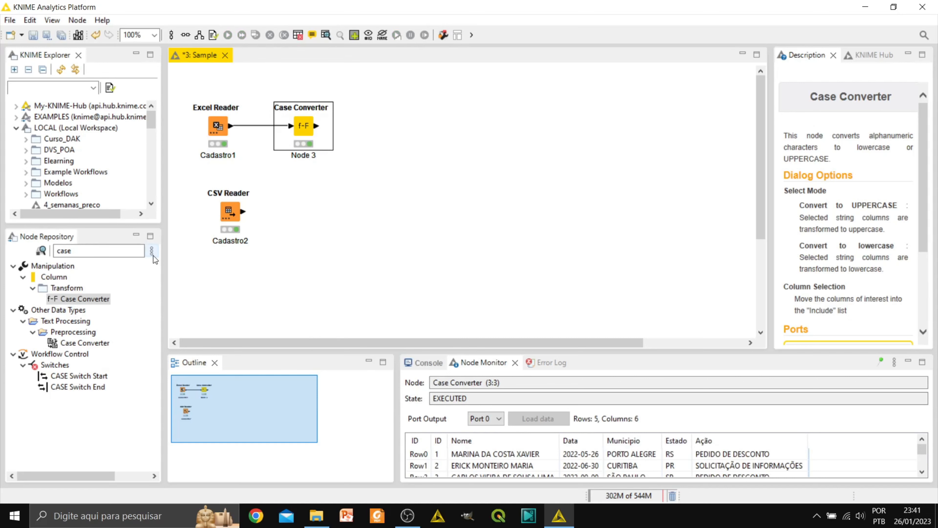
Step: Duplicate the Case Converter node, place the copy beside the CSV Reader and connect the CSV Reader's output to it
key(ctrl+c)
key(ctrl+v)
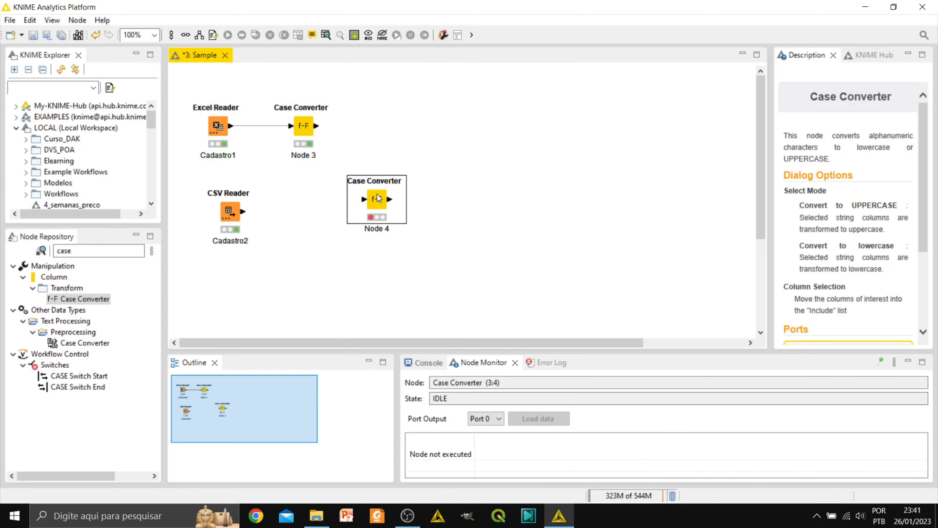
drag(374, 198, 301, 209)
drag(243, 212, 285, 210)
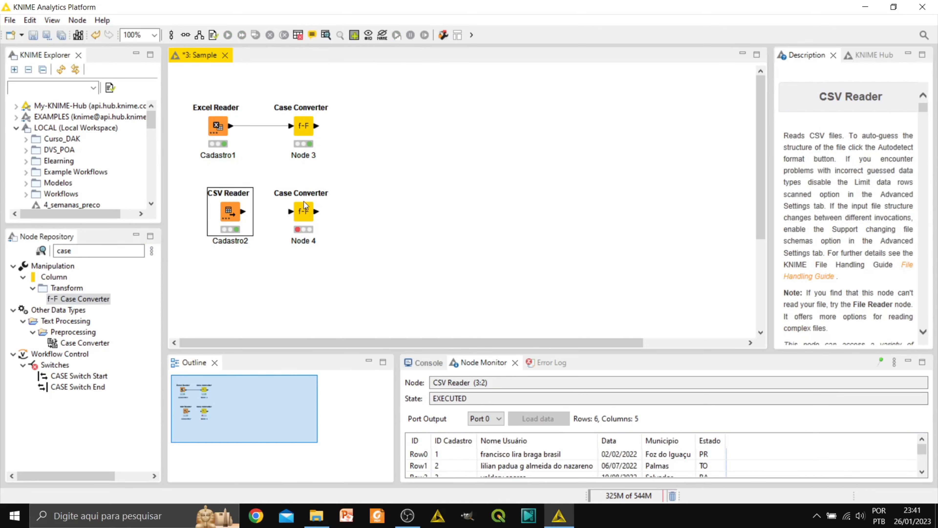
drag(275, 211, 291, 212)
Step: Add the Nome Usuário column to the included columns of the second Case Converter and execute the node
double_click(306, 212)
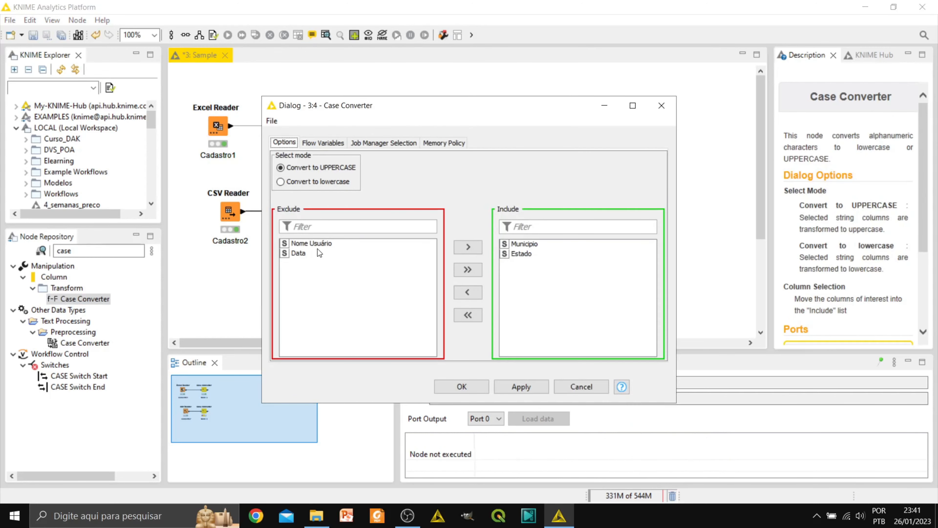
double_click(317, 248)
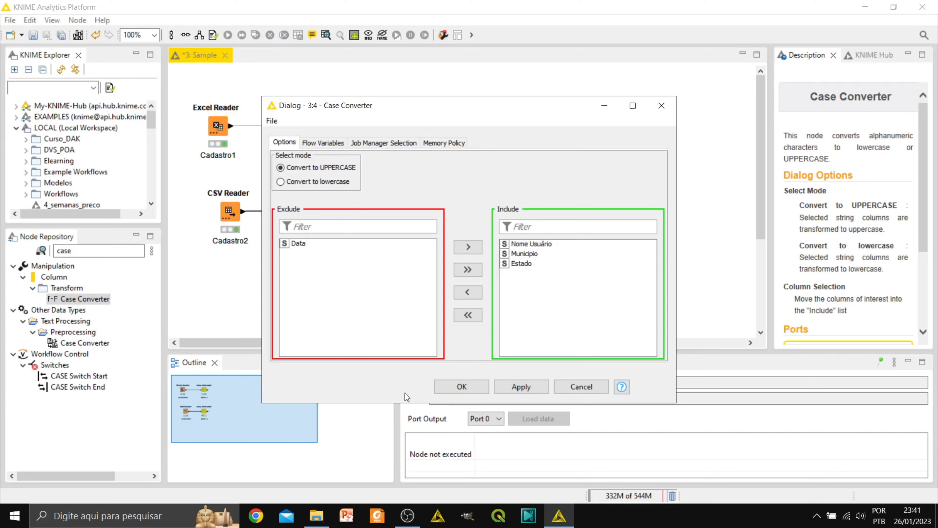
click(462, 387)
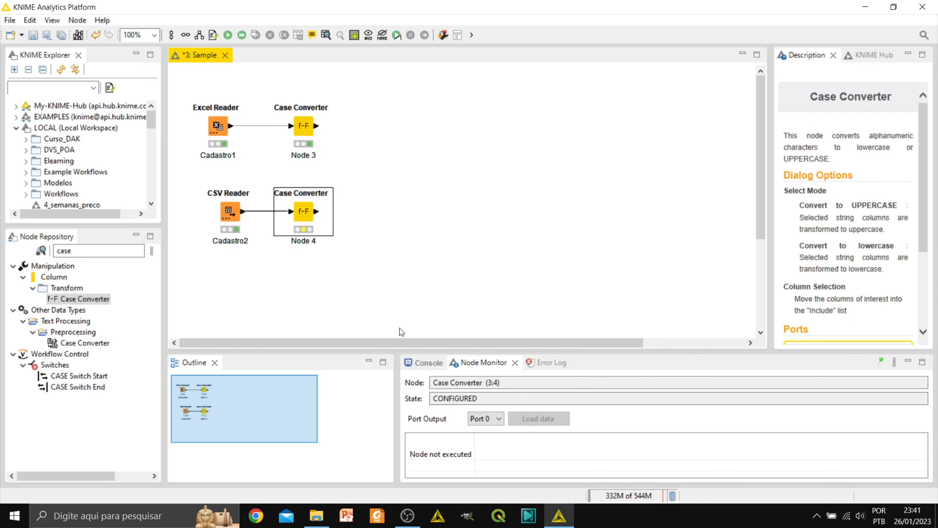
right_click(302, 210)
click(329, 229)
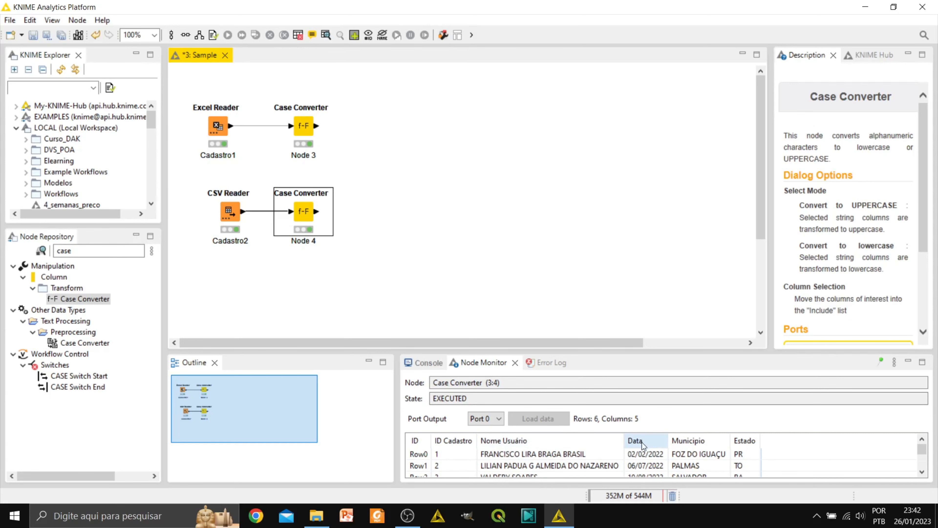
Step: Examine the transformed output table of the Case Converter in the Cadastro2 branch, checking the type of the Data column
right_click(300, 211)
click(340, 487)
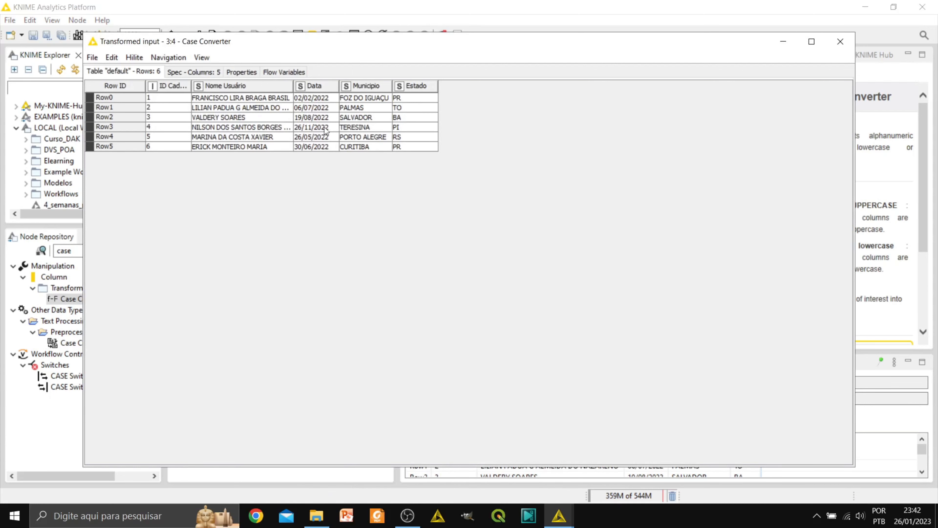
click(848, 45)
Step: Add a String to Date&Time node to the Cadastro2 branch and connect the Case Converter's output to it
double_click(71, 250)
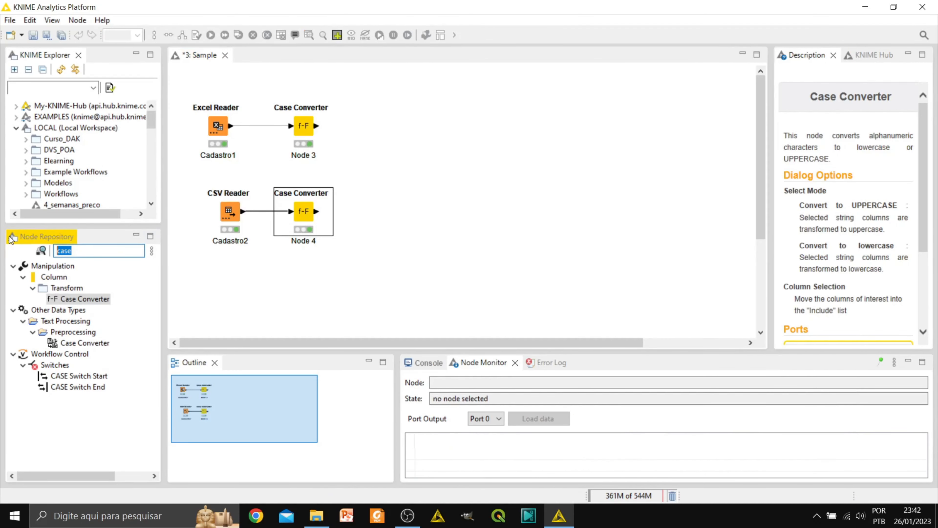
text(string to d)
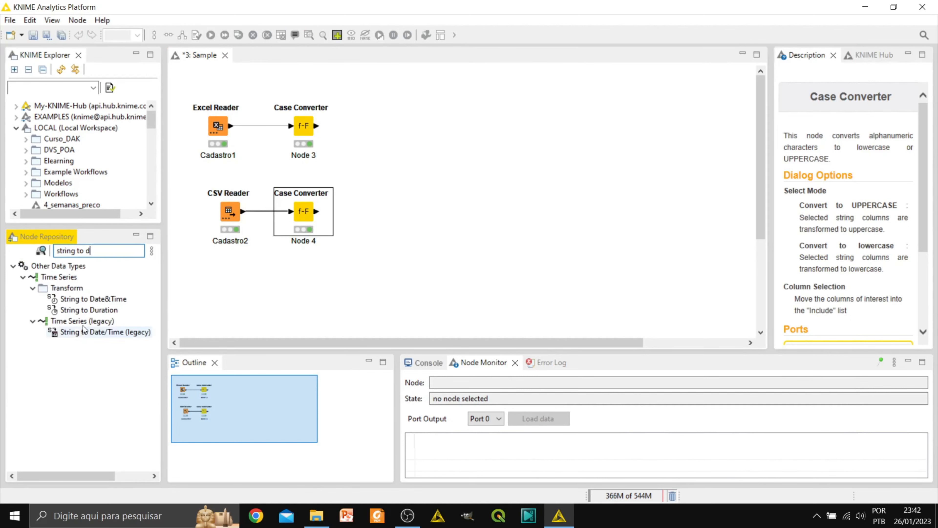
drag(92, 299, 378, 217)
drag(318, 213, 376, 211)
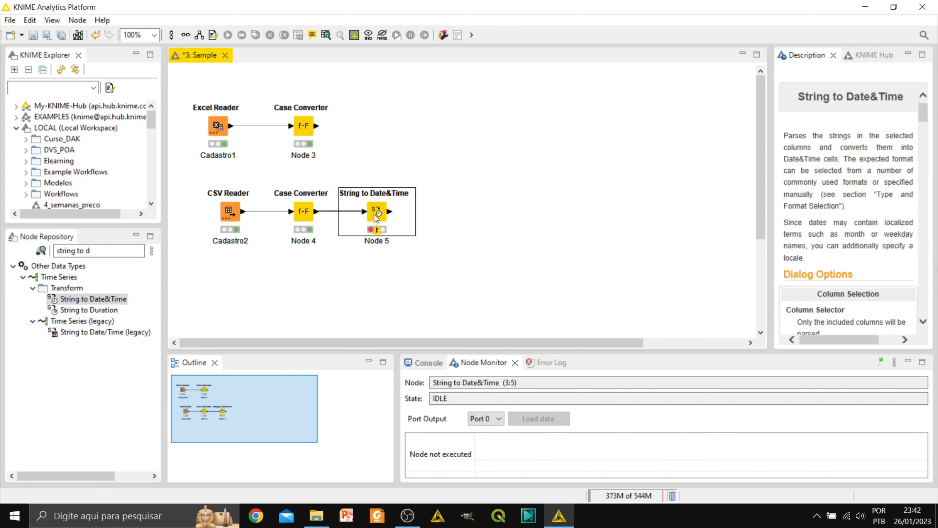
Step: Configure the String to Date&Time node to include only the Data column and set the new type to Date
double_click(374, 215)
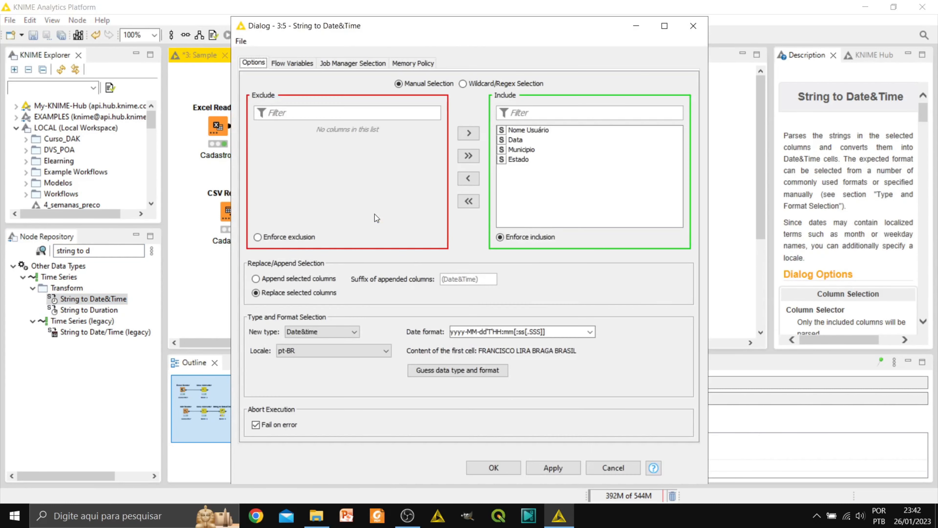
click(468, 202)
double_click(271, 140)
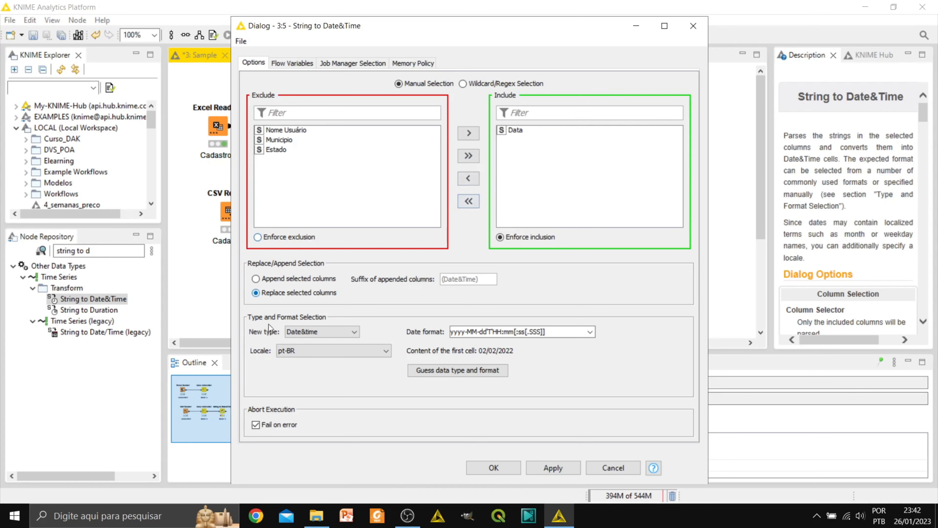
click(309, 332)
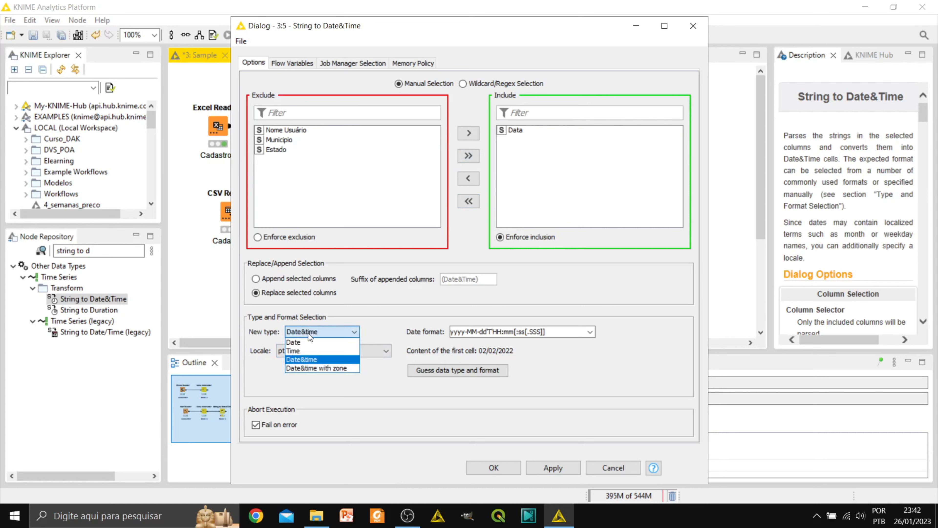
click(306, 342)
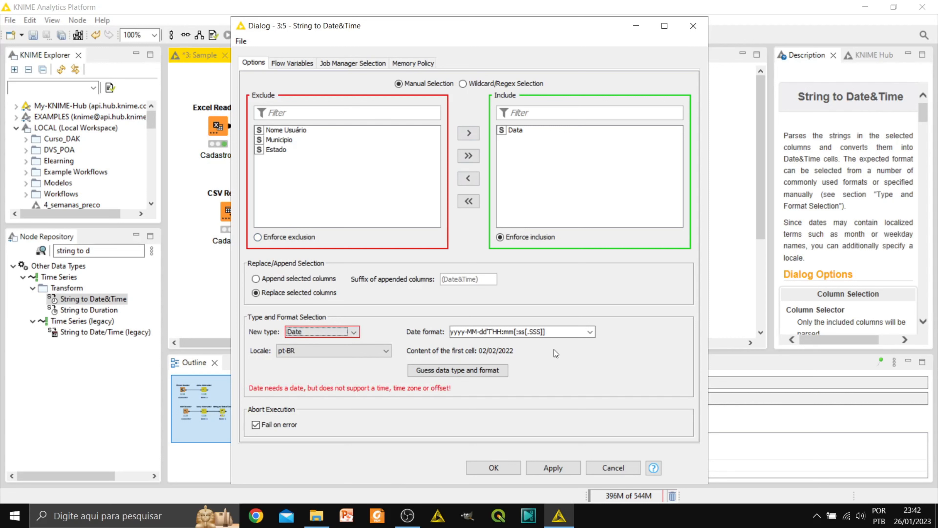
Step: Set the date format of the String to Date&Time node to dd/MM/yyyy, accept the settings and execute the node
click(590, 333)
click(590, 332)
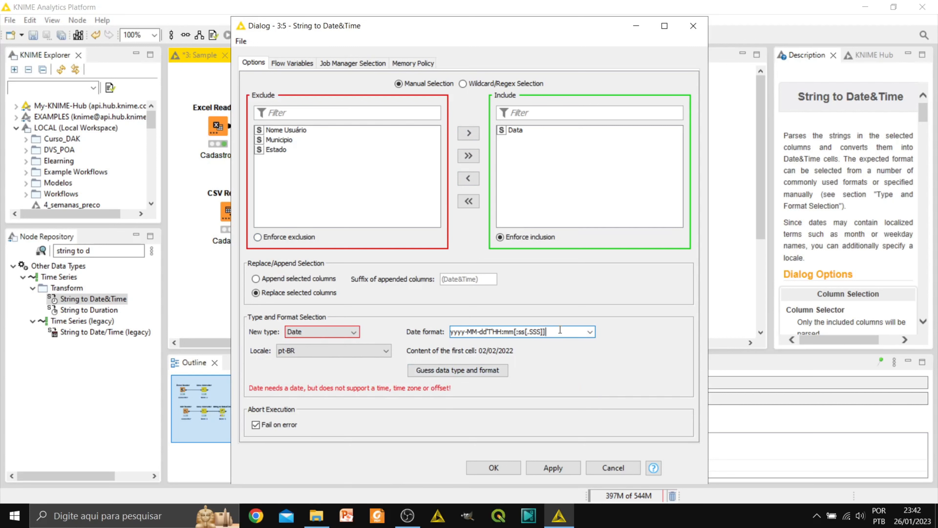
click(472, 372)
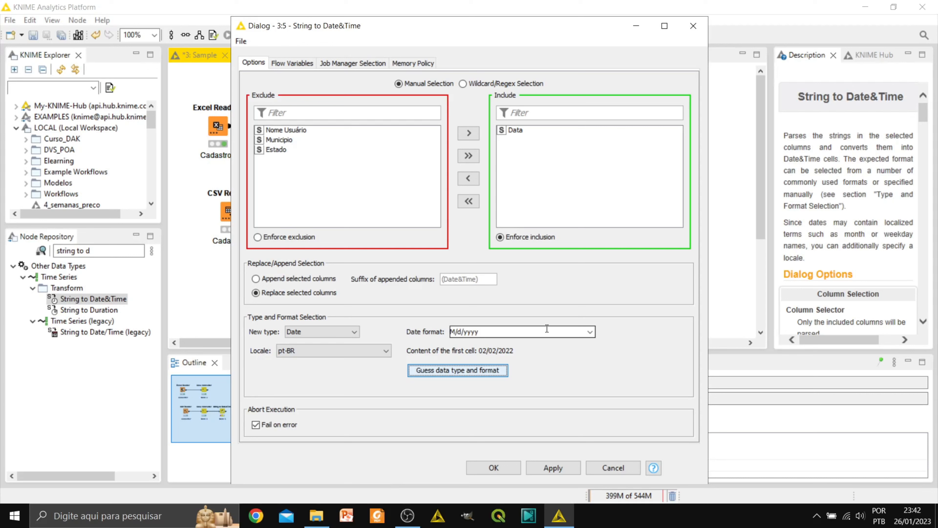
click(592, 332)
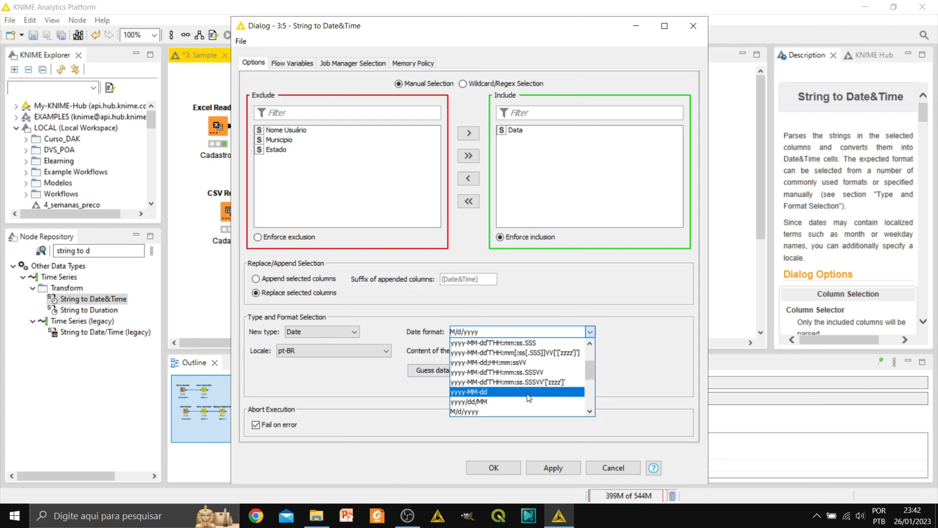
scroll(528, 396, down, 4)
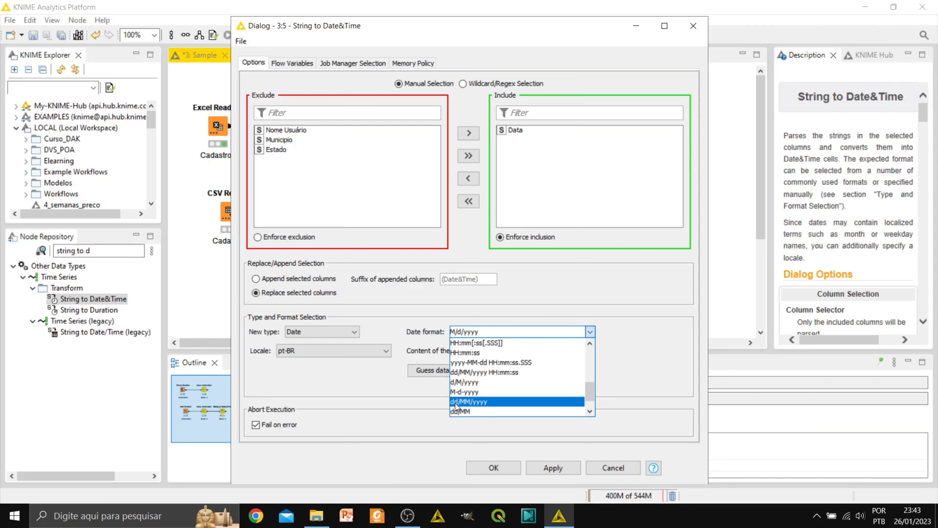
click(475, 403)
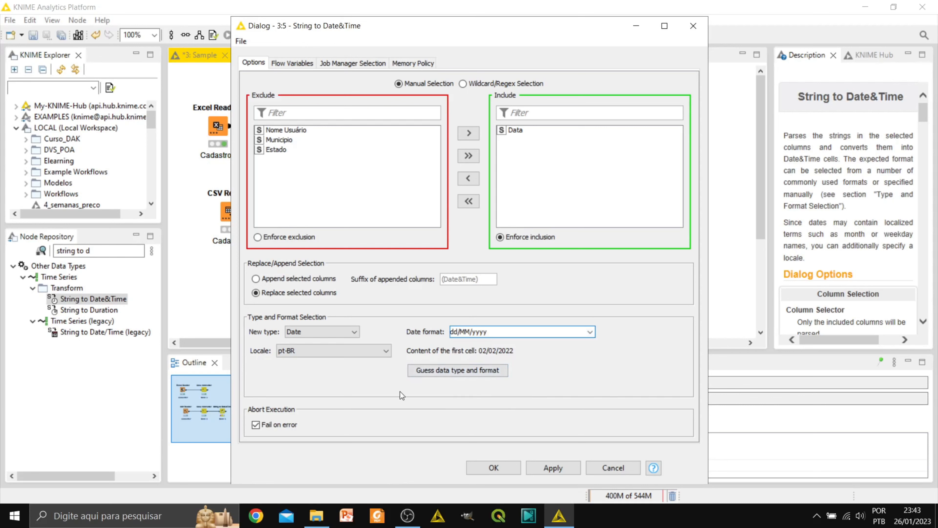
click(494, 468)
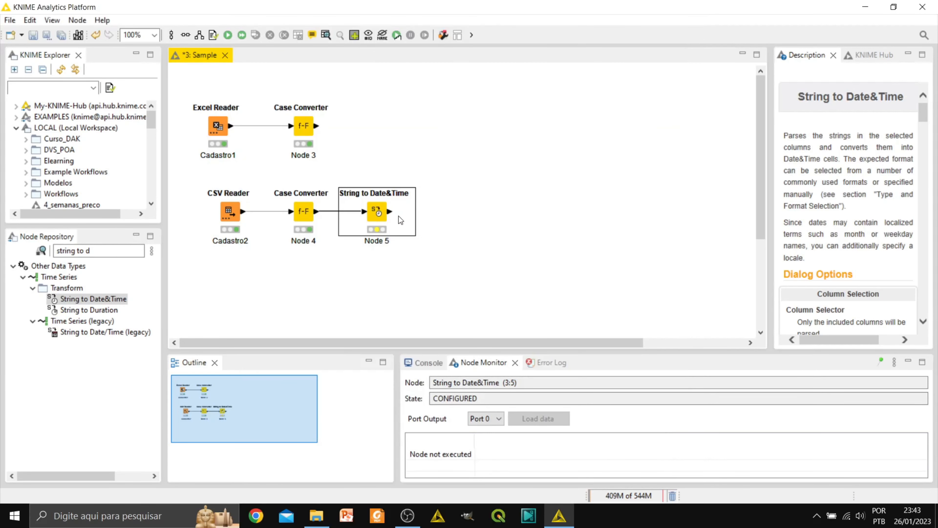
right_click(382, 211)
click(408, 233)
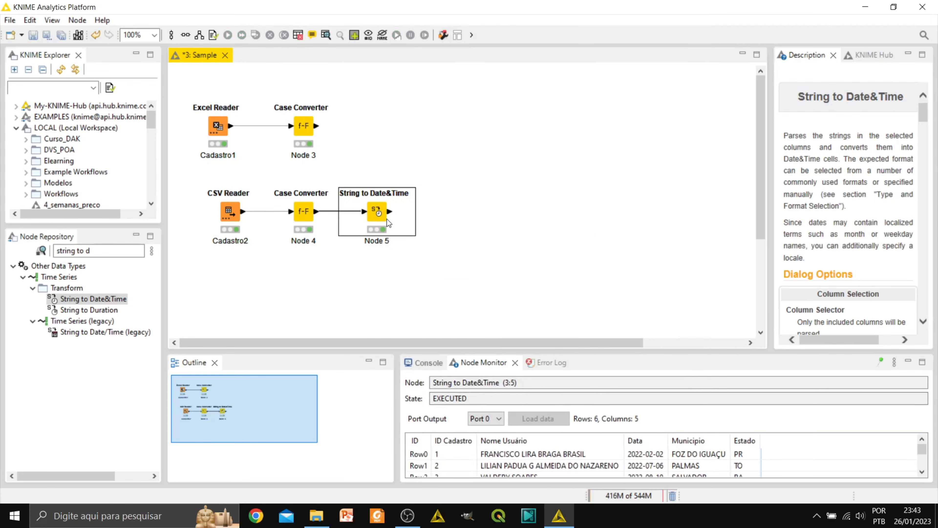
Step: Examine the output table of the String to Date&Time node, checking the converted Data column
right_click(380, 215)
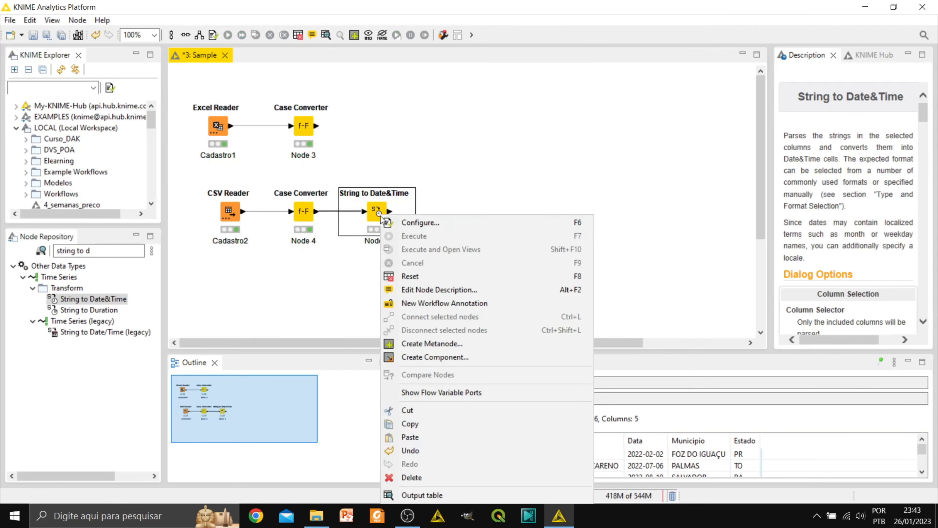
click(407, 496)
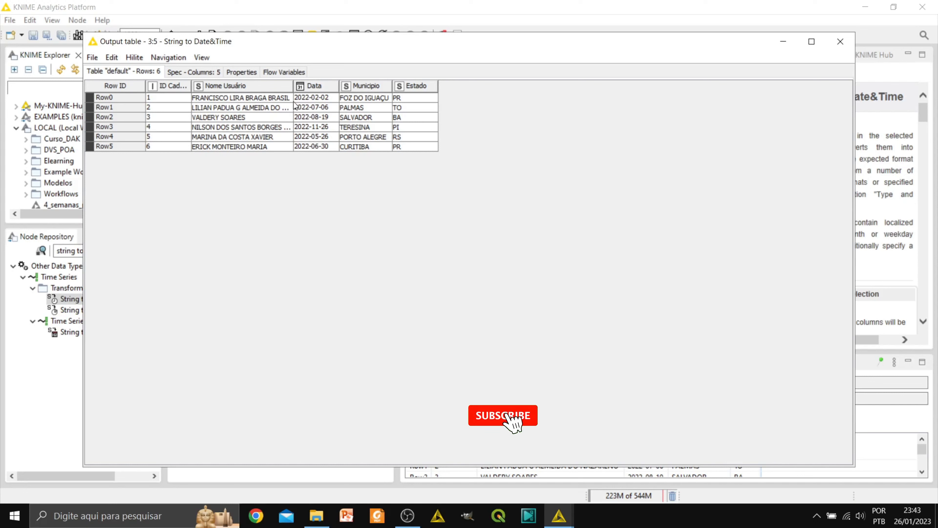
click(840, 41)
Step: Examine the transformed output table of the Cadastro1 Case Converter to compare its columns with the Cadastro2 table
click(306, 126)
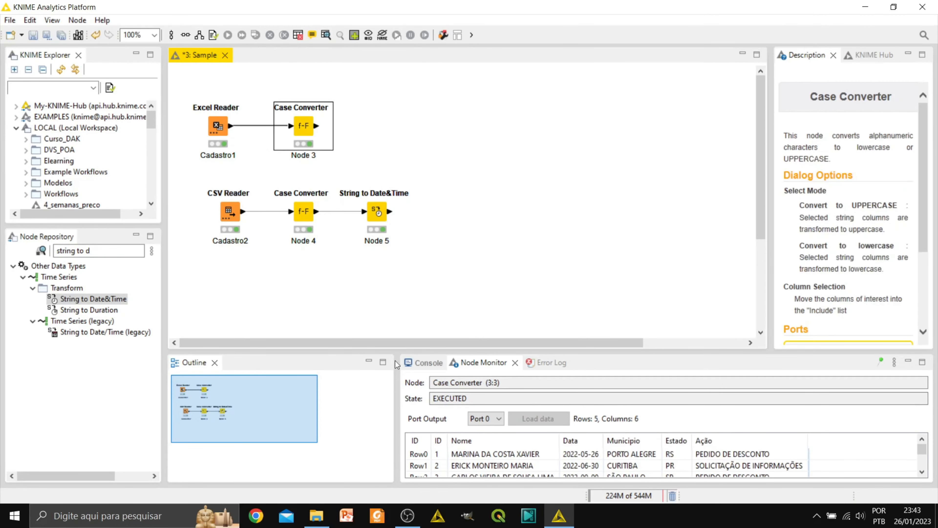
right_click(311, 127)
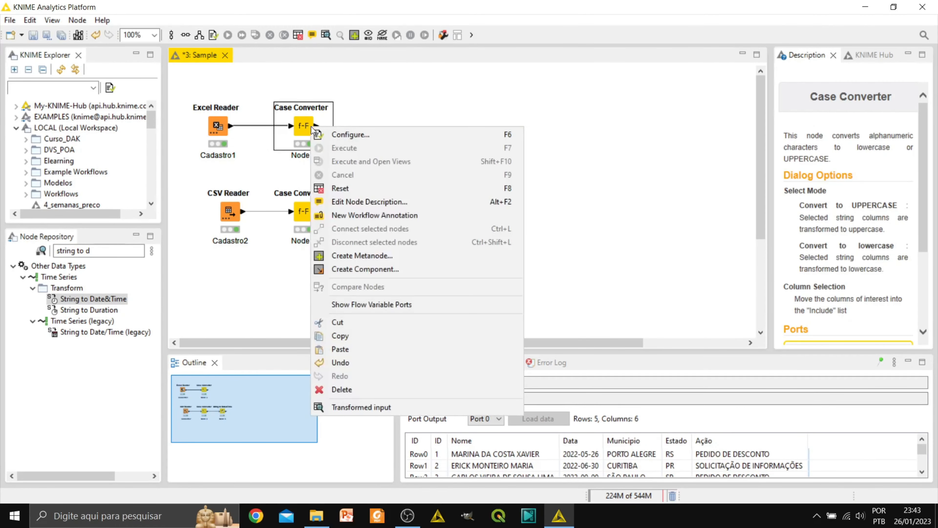
click(390, 409)
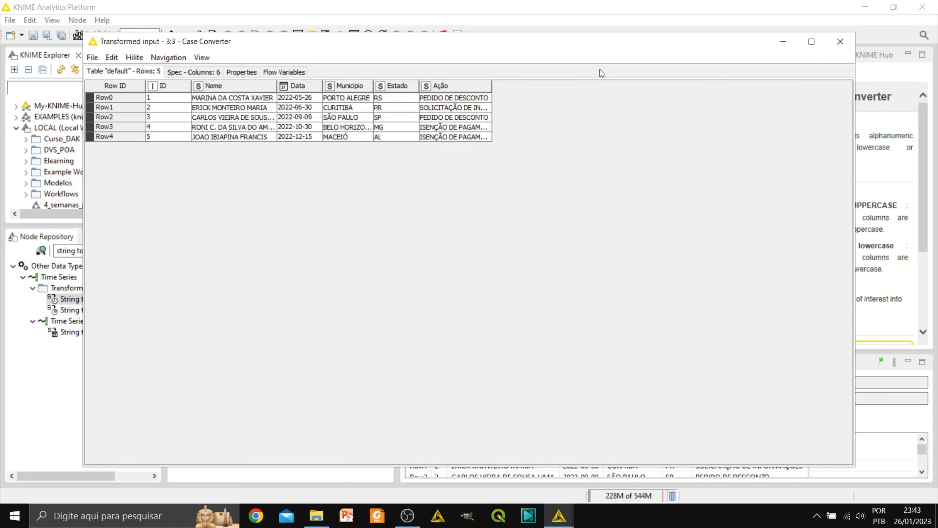
click(839, 41)
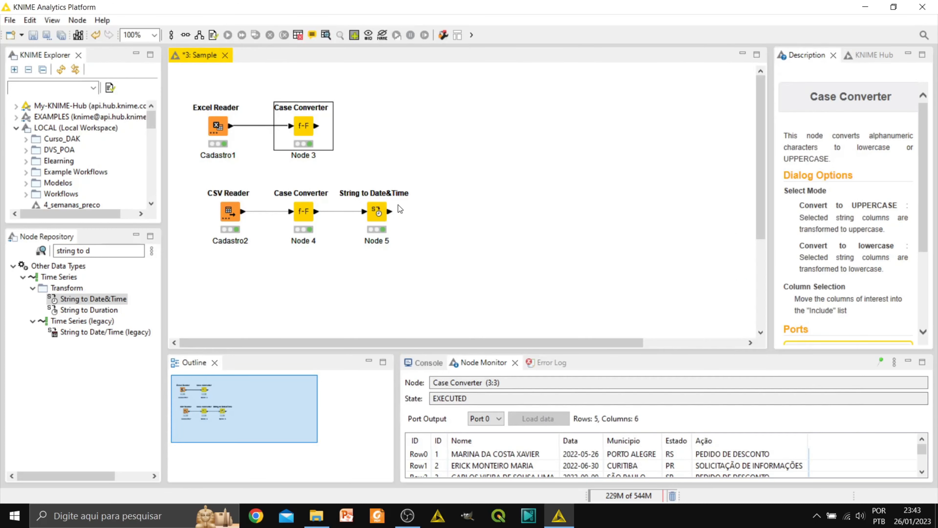
Step: Add a Table Manipulator node to the Cadastro2 branch and connect the String to Date&Time output to it
click(380, 211)
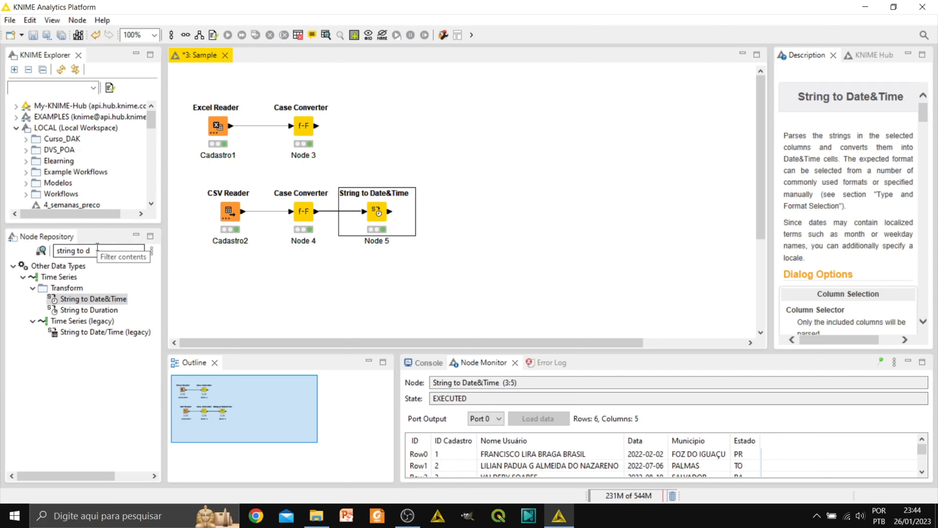
click(54, 250)
text(table)
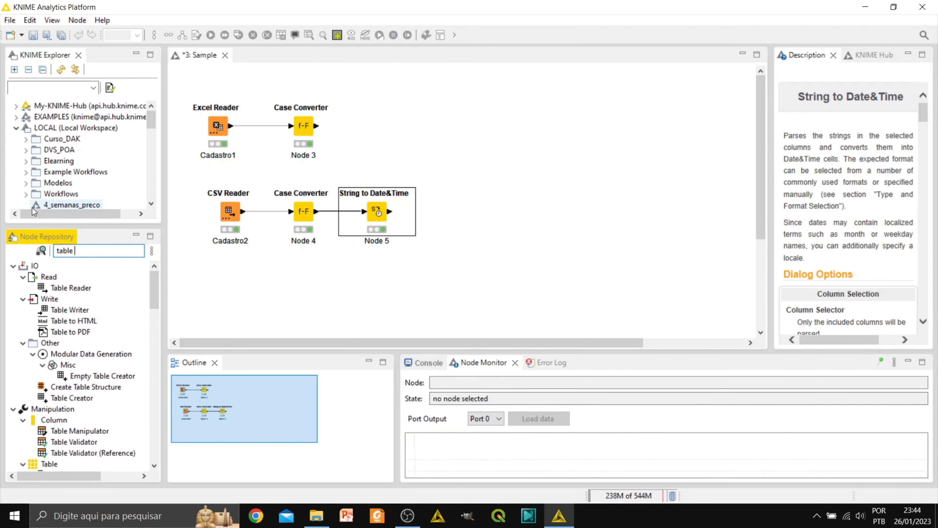
text( m)
drag(79, 287, 475, 211)
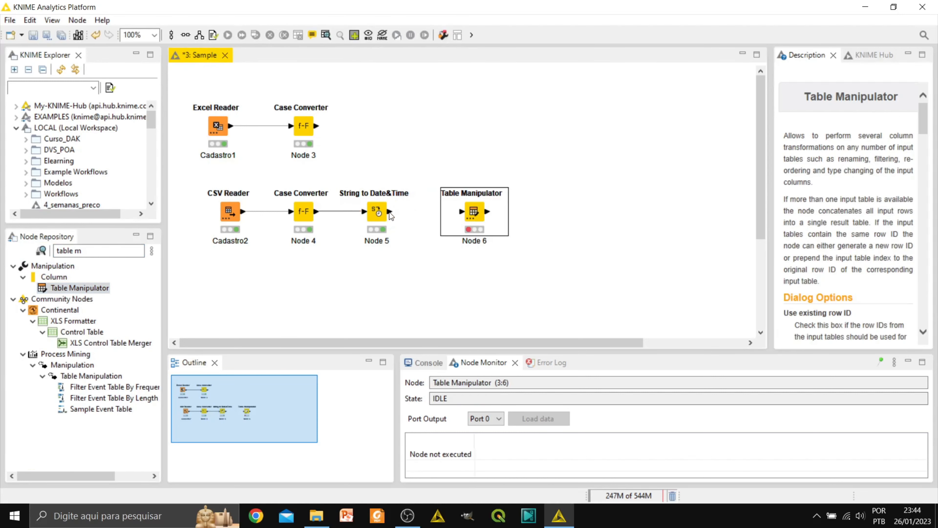
drag(390, 212, 464, 213)
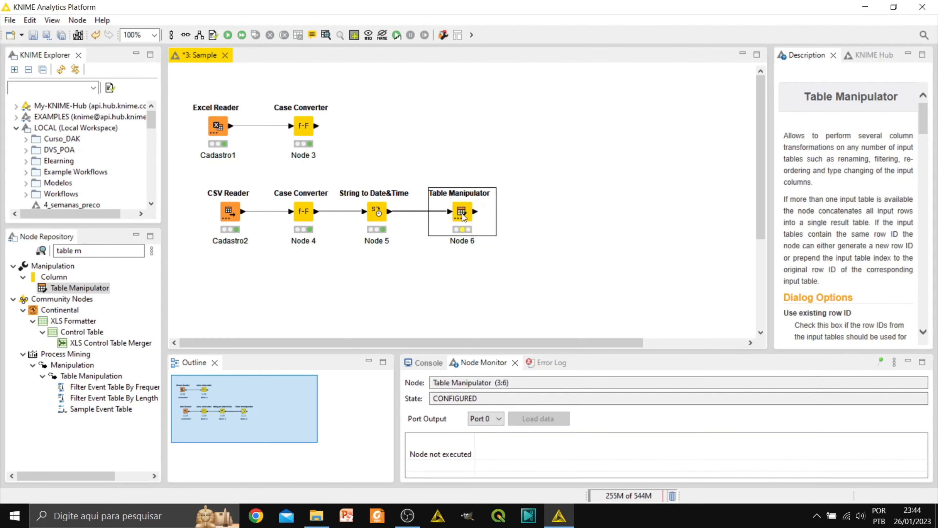
Step: Configure the Table Manipulator to drop ID Cadastro and rename Nome Usuário to Nome, and execute the node
double_click(462, 214)
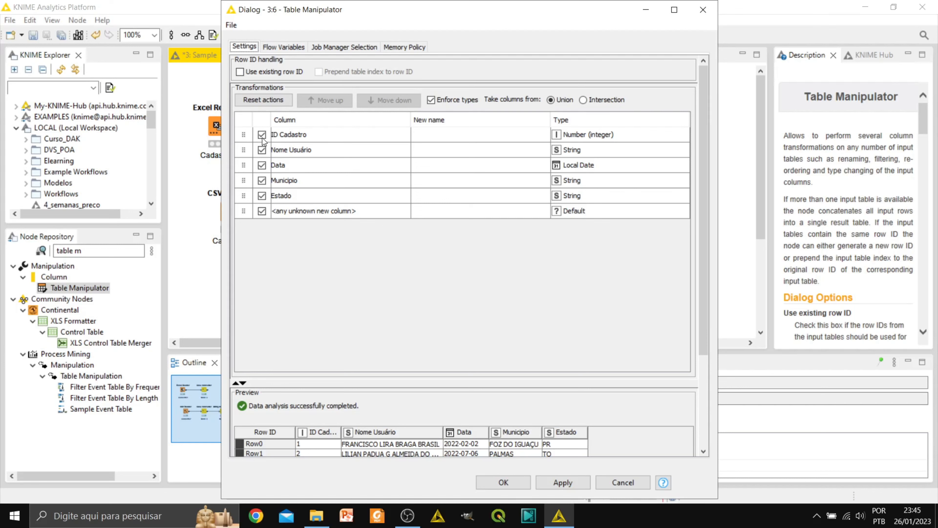
click(262, 139)
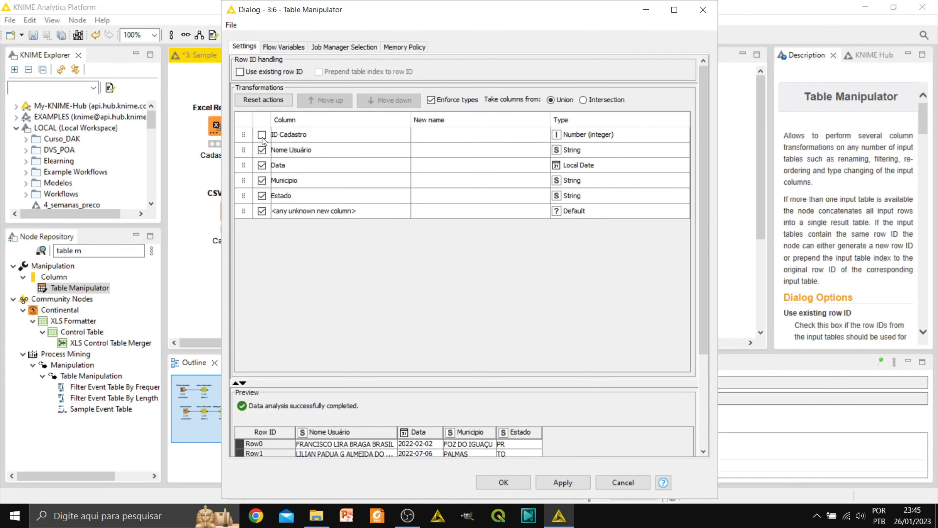
click(440, 150)
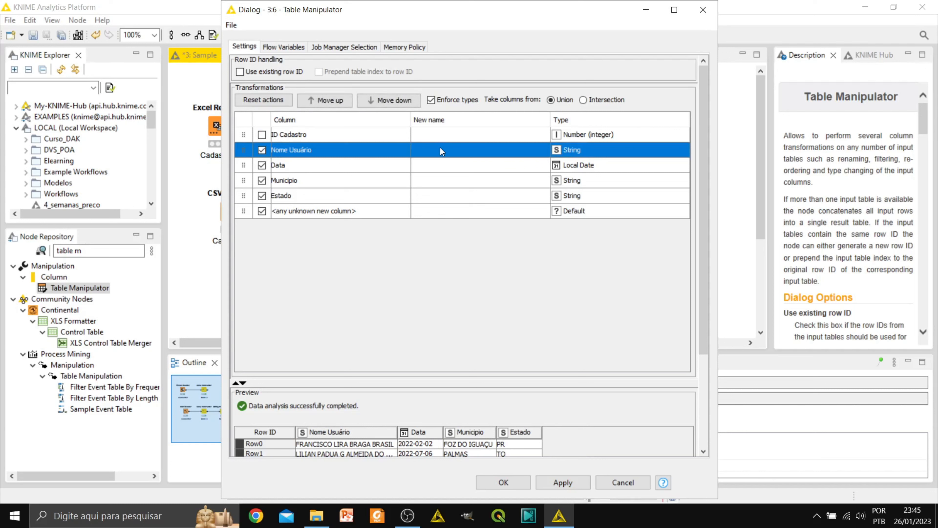
double_click(440, 149)
text(Nome)
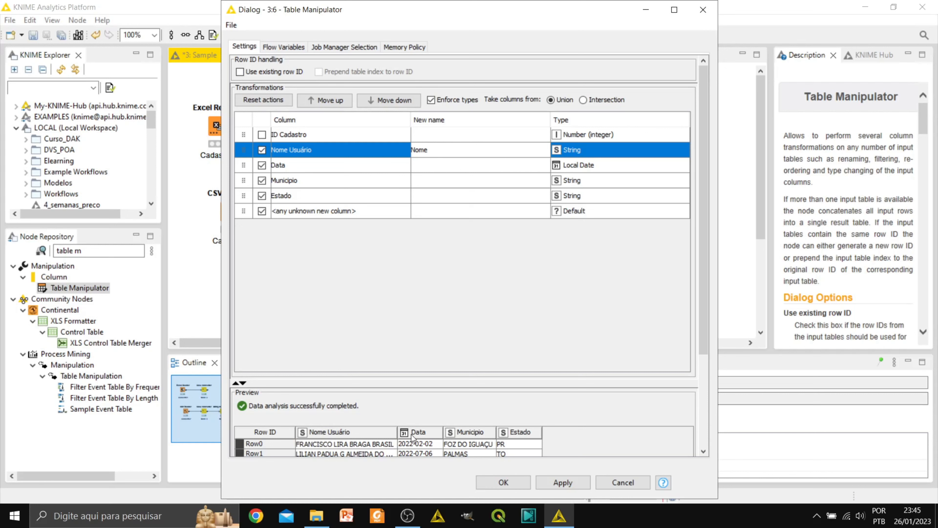
click(428, 169)
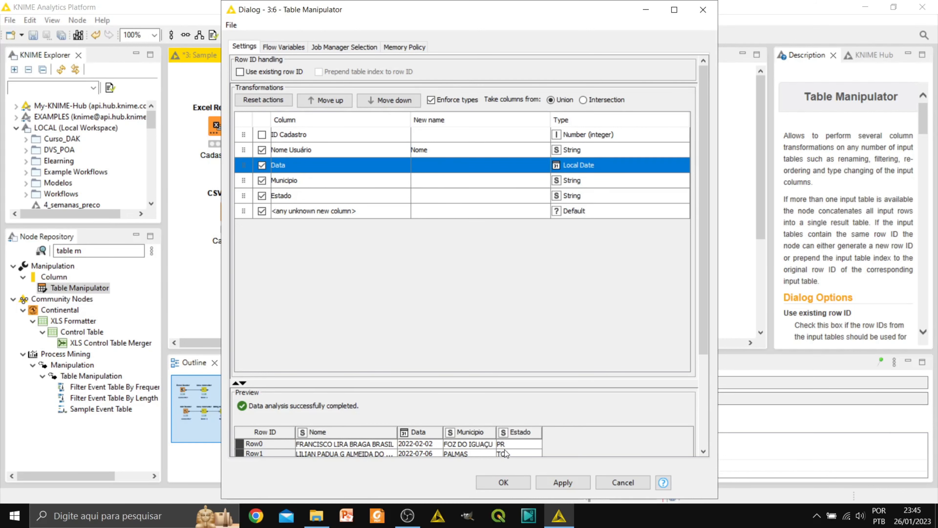
click(503, 482)
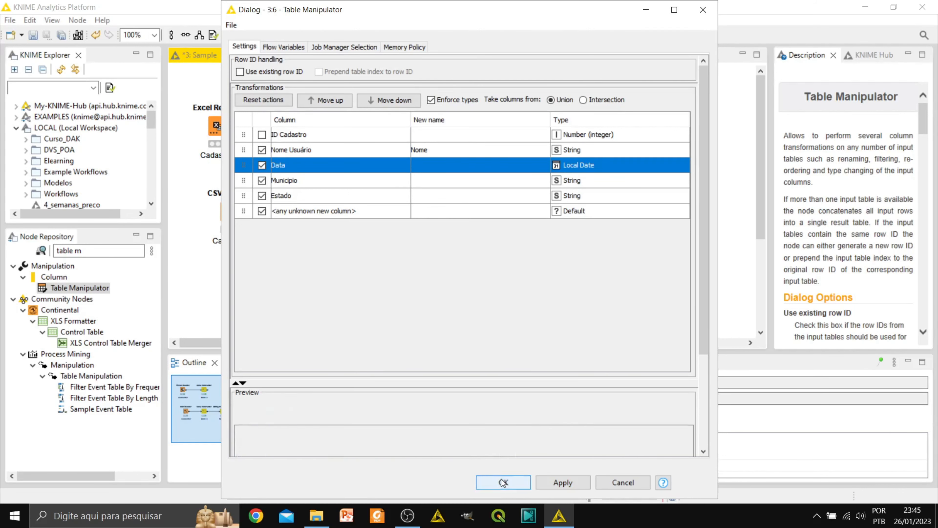
right_click(462, 214)
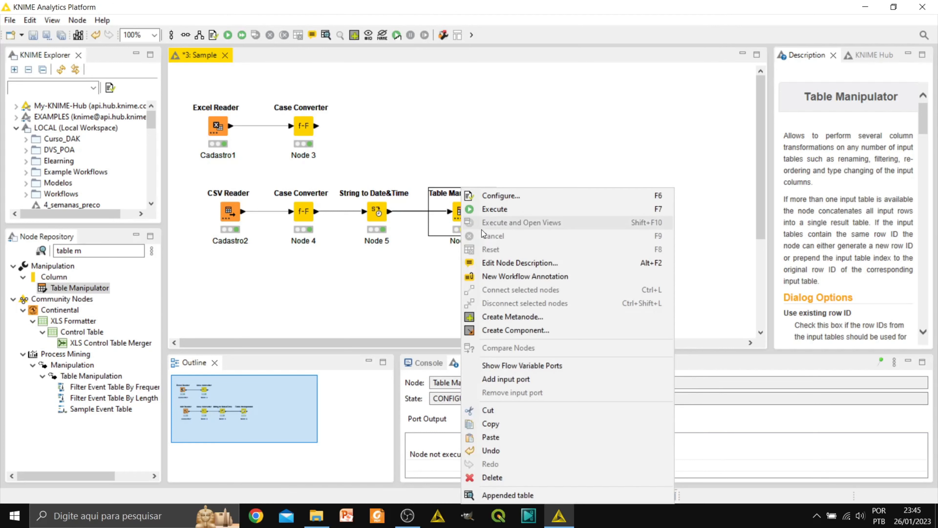
click(480, 207)
Step: Add a second Table Manipulator fed by the Cadastro1 Case Converter, and align the Excel Reader above the CSV Reader
drag(79, 288, 413, 115)
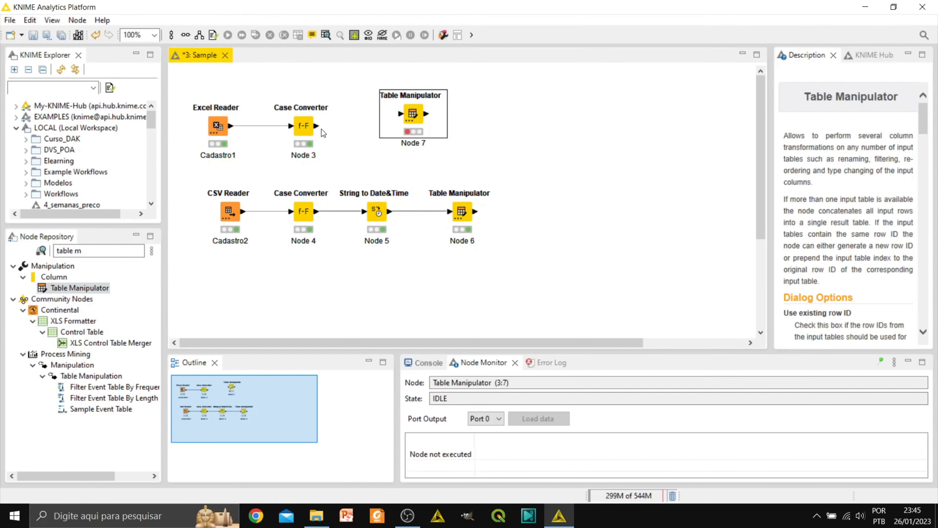
drag(318, 128, 458, 126)
click(221, 123)
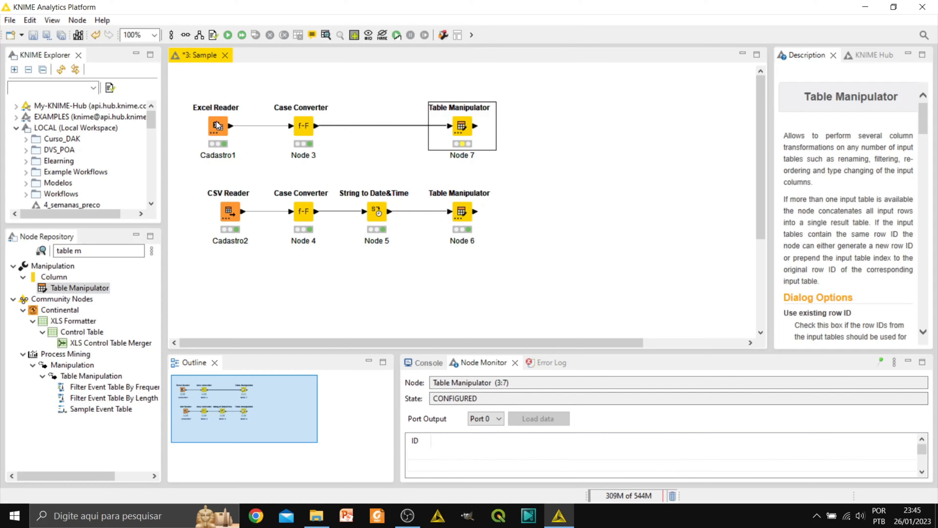
drag(223, 125, 239, 124)
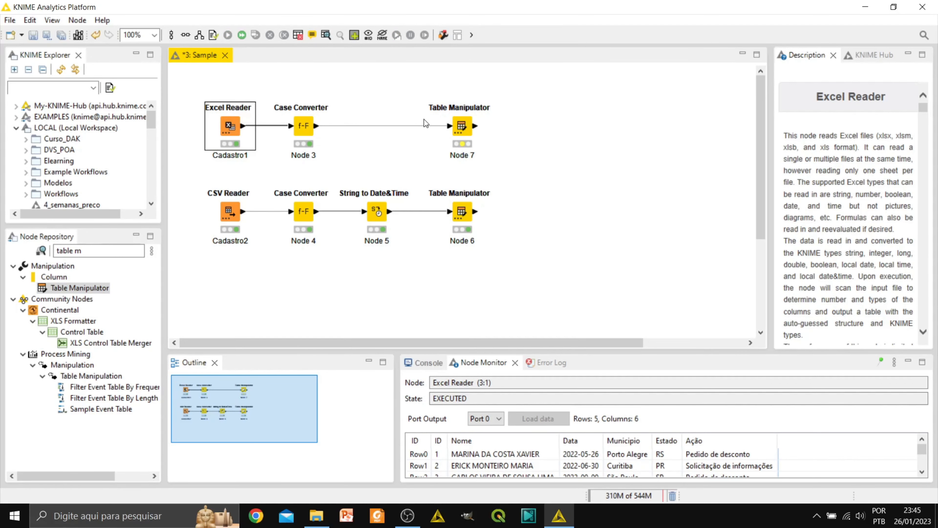
Step: Exclude the ID column in the Cadastro1 branch's Table Manipulator, and execute it to compare its output with the Cadastro2 branch's
click(470, 125)
double_click(467, 128)
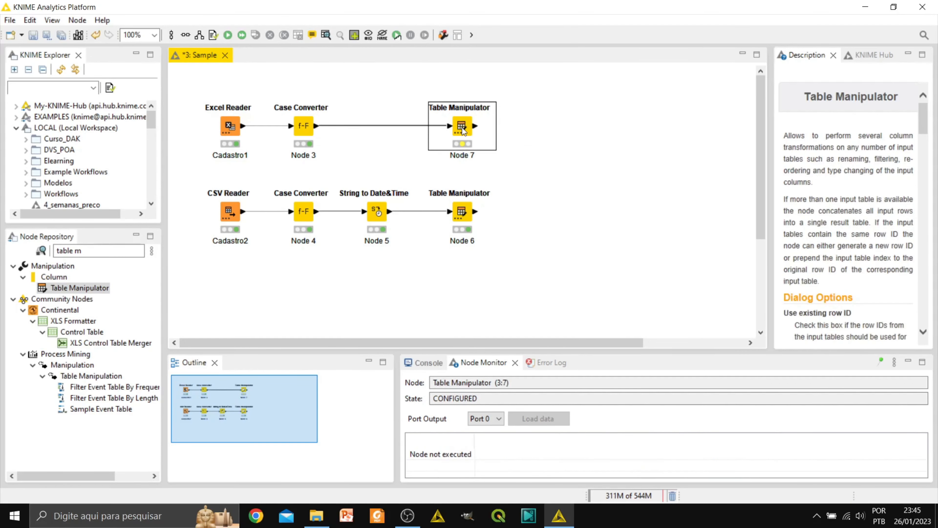
click(262, 135)
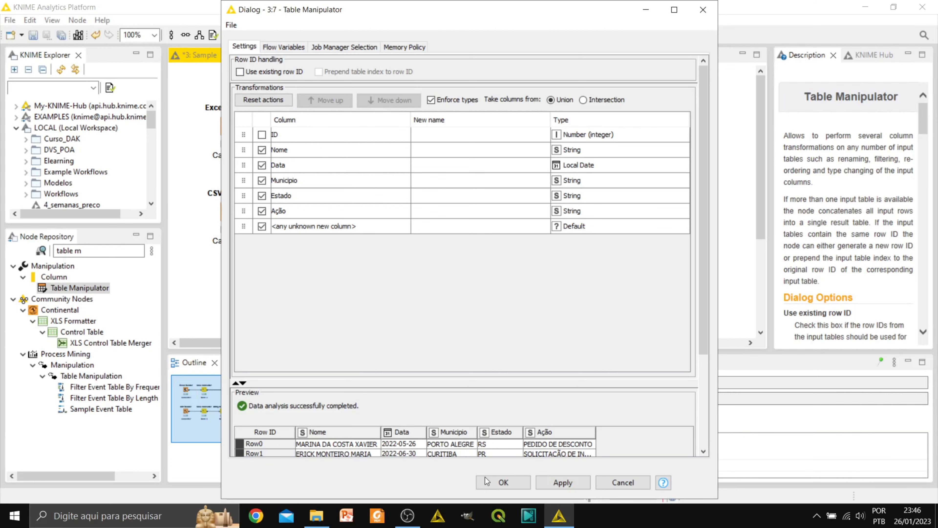
click(503, 483)
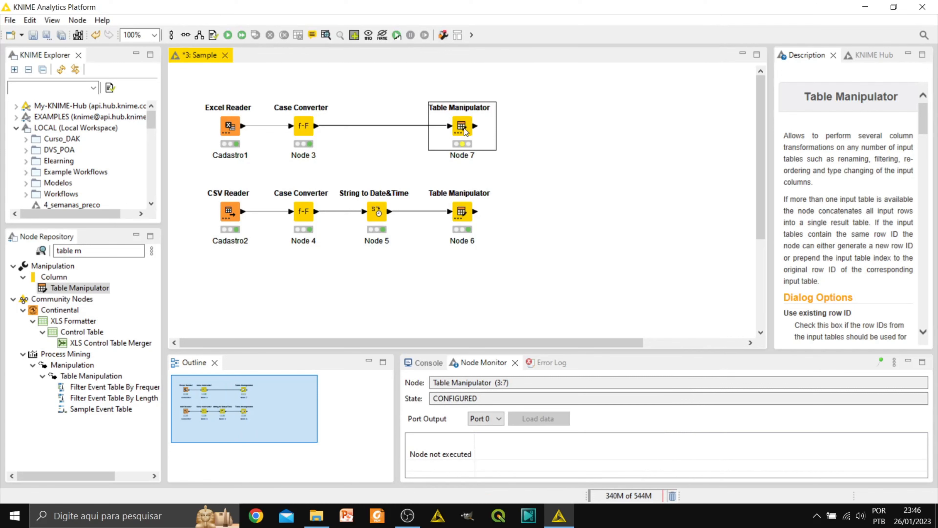
right_click(464, 129)
click(483, 148)
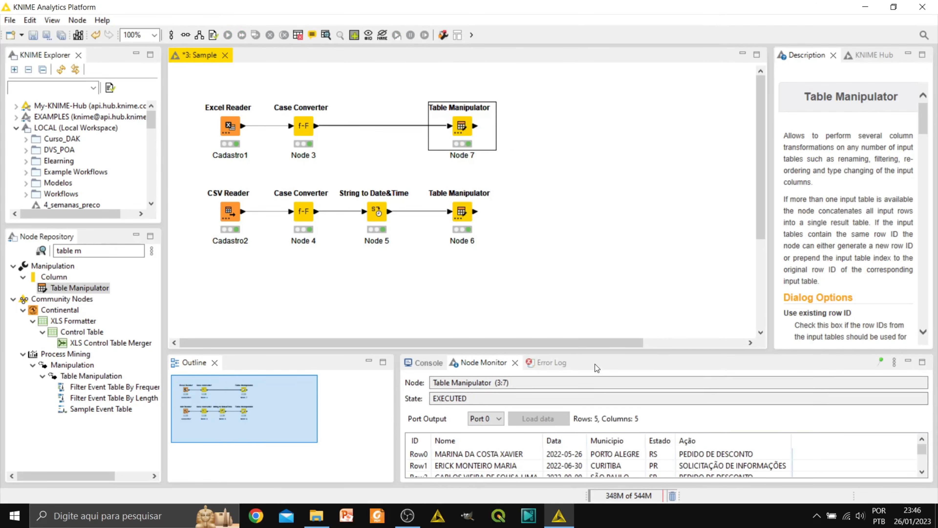
drag(597, 351, 597, 306)
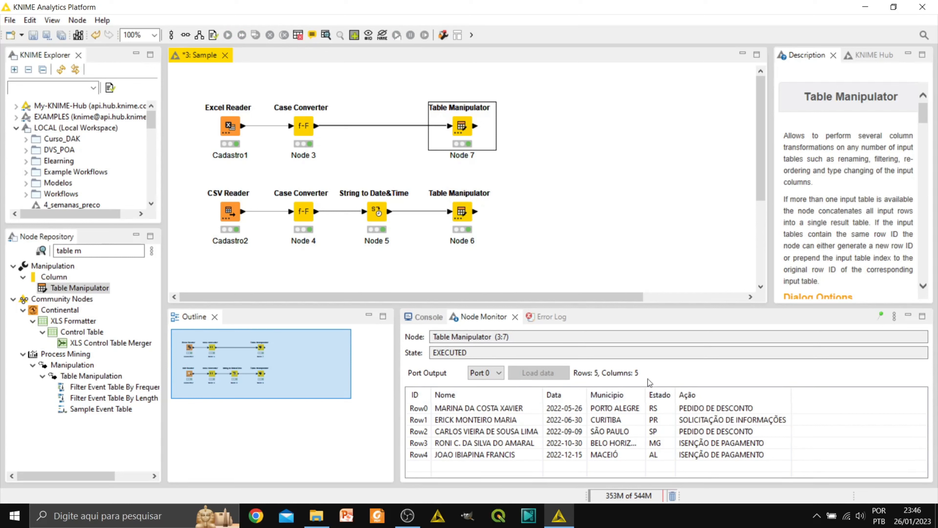
click(473, 217)
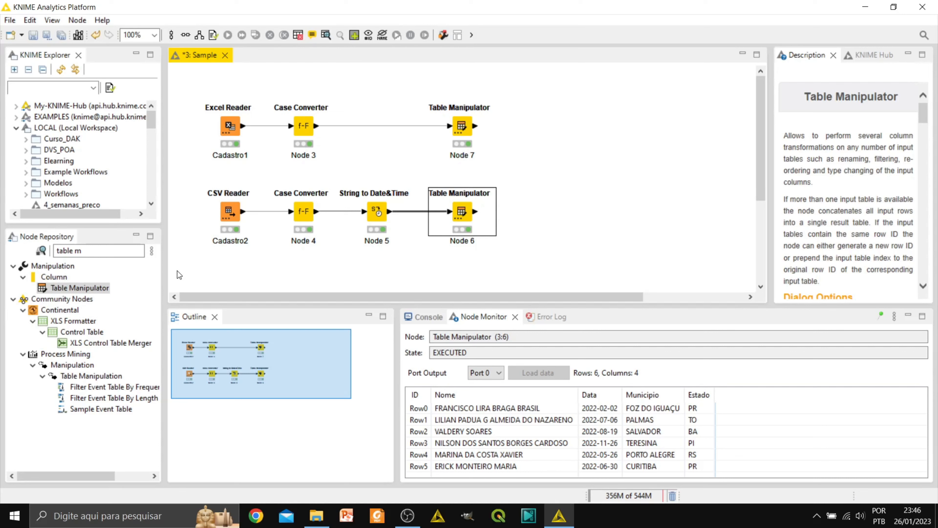
Step: Add a Concatenate node and feed it the Cadastro1 Table Manipulator output first and the Cadastro2 one second
click(91, 256)
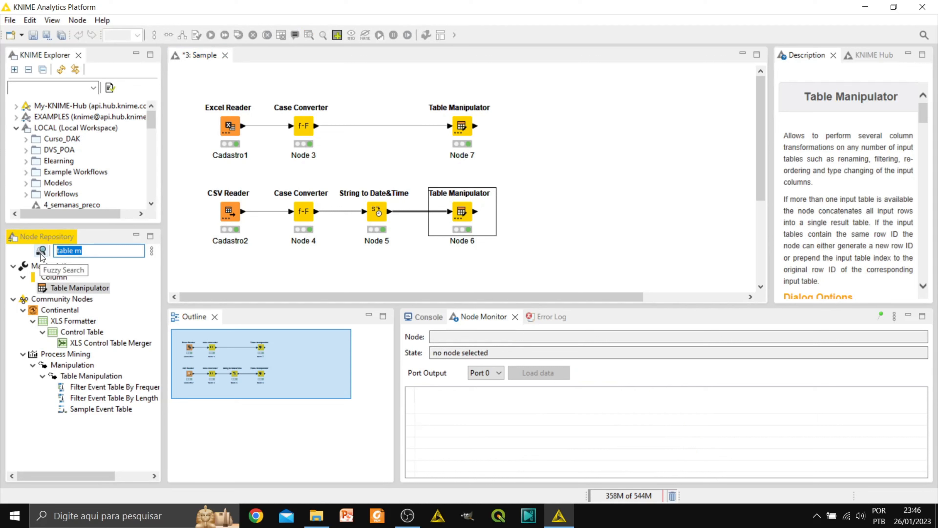
text(conc)
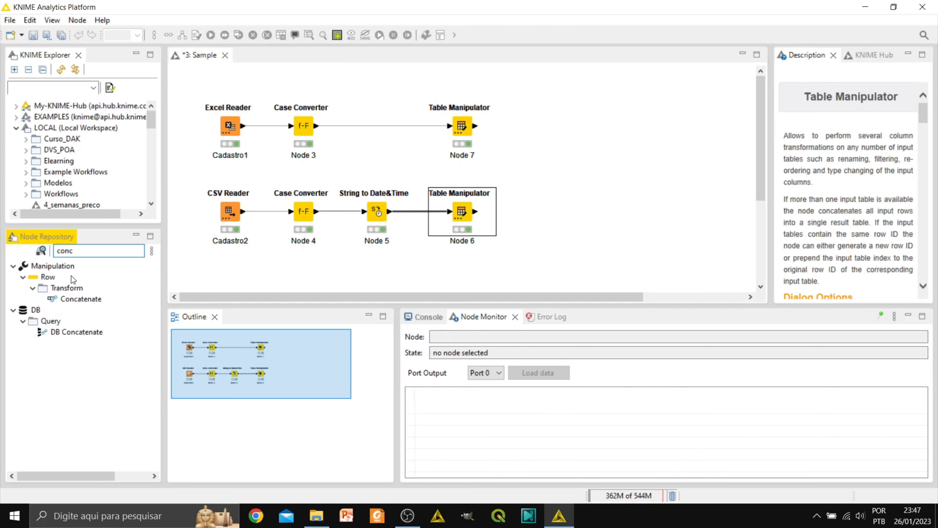
click(71, 299)
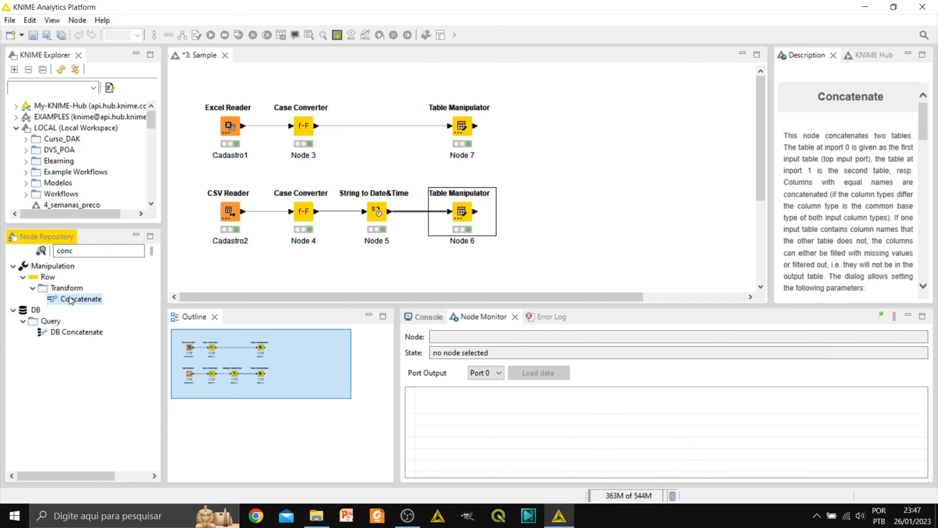
drag(69, 297, 555, 163)
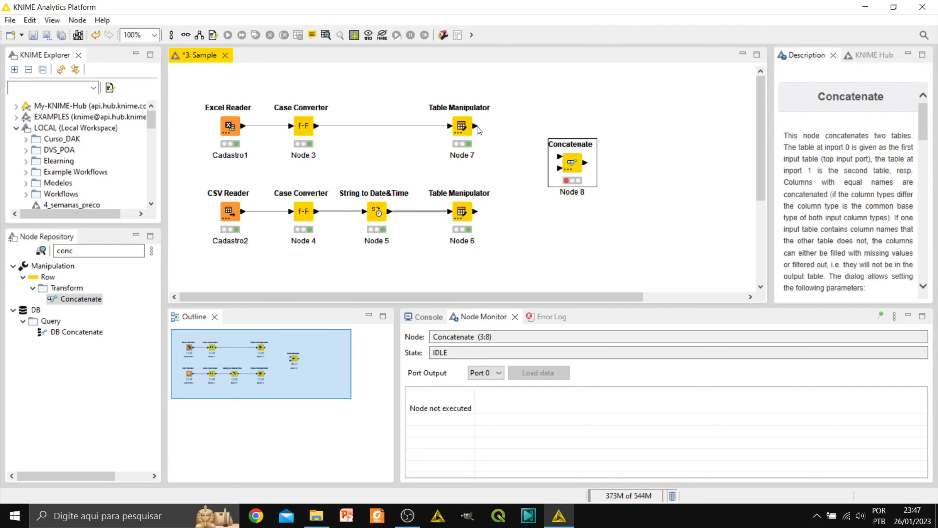
drag(476, 125, 560, 156)
drag(474, 214, 560, 168)
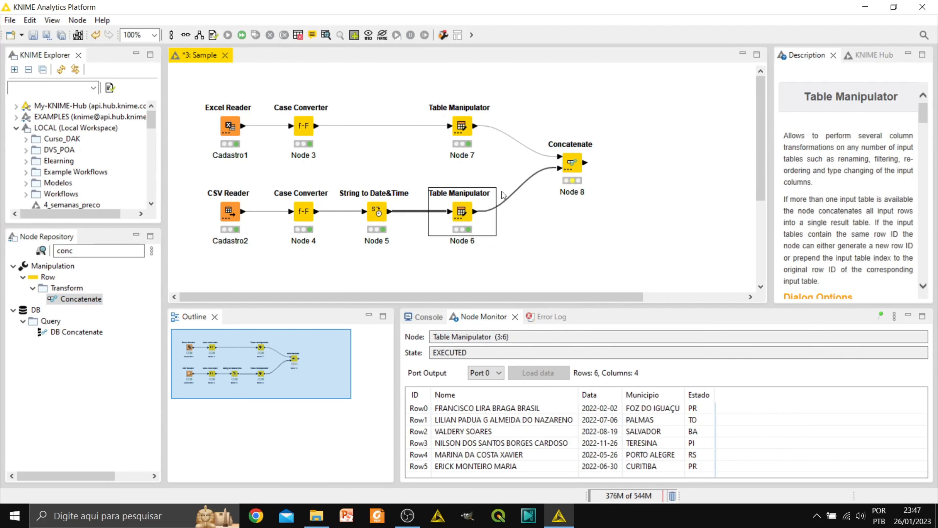
Step: Add two extra input ports to the Concatenate node and remove both again
right_click(571, 167)
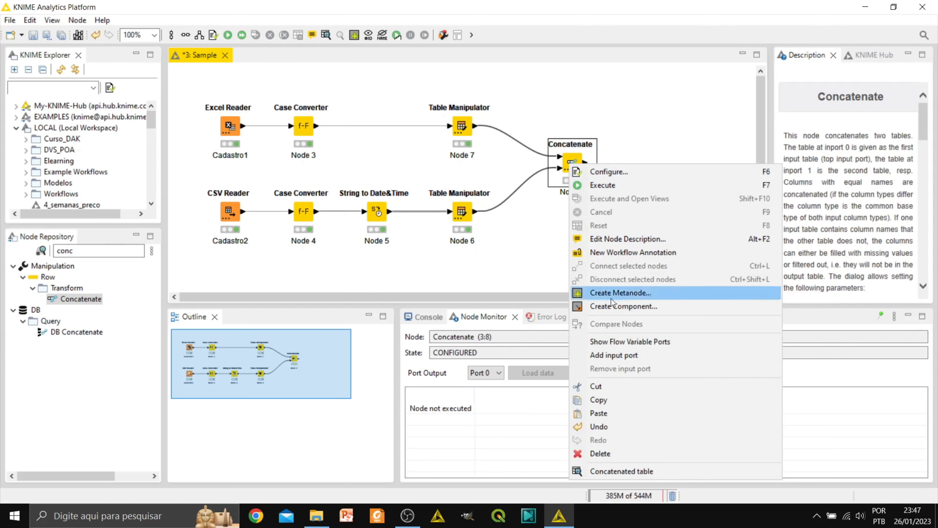
click(634, 356)
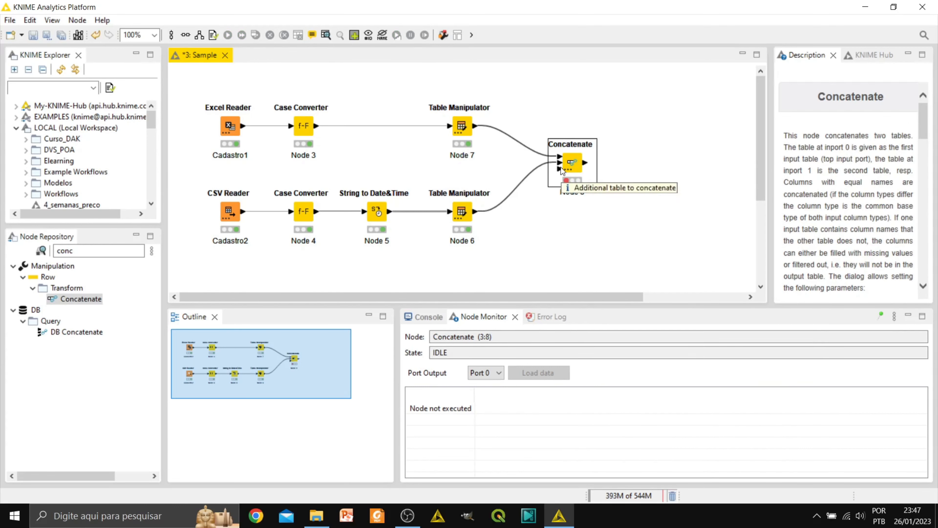
right_click(573, 159)
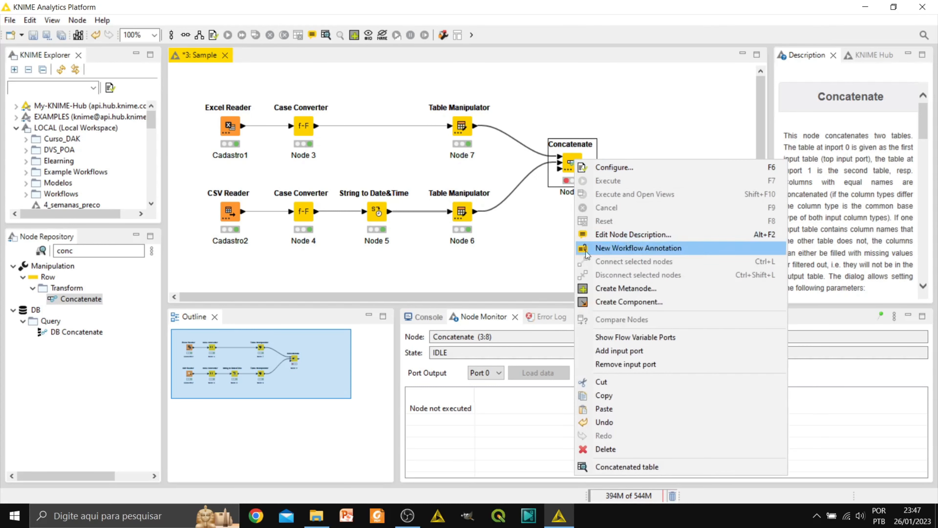
click(620, 354)
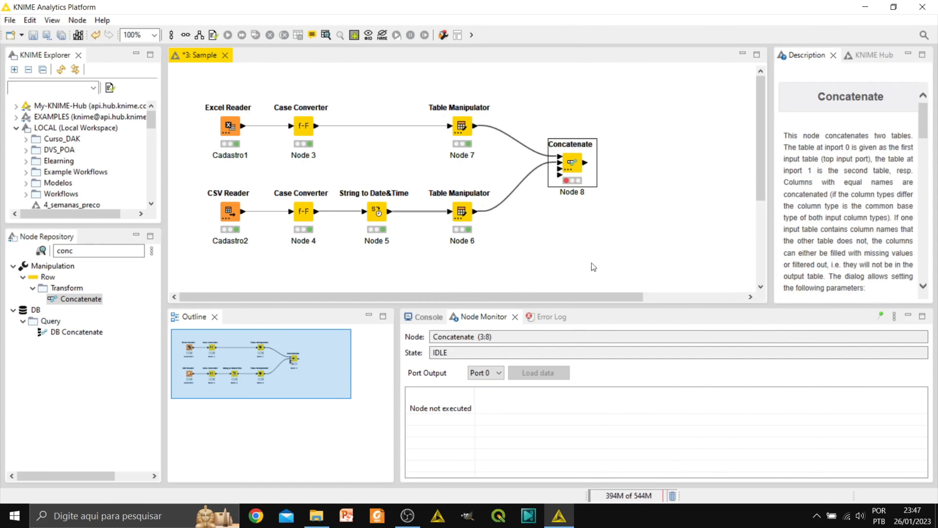
right_click(573, 165)
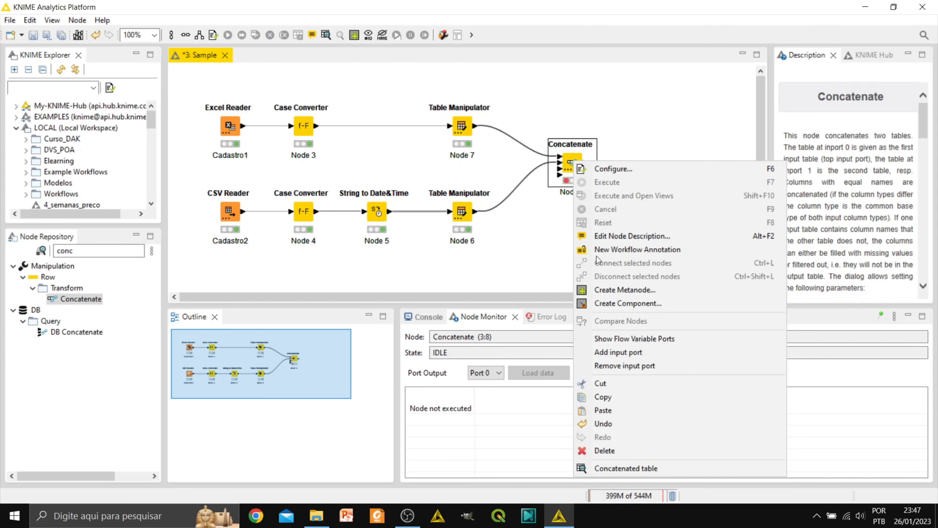
click(607, 360)
right_click(582, 164)
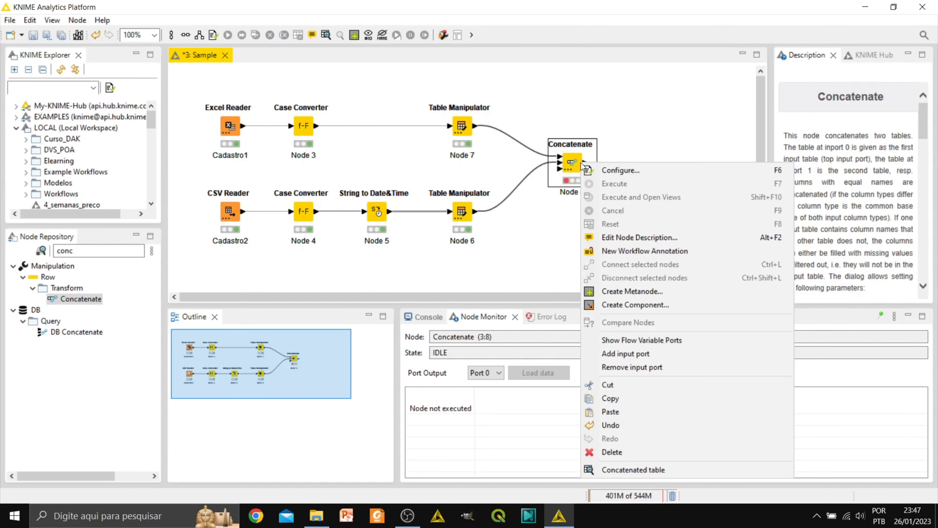
click(633, 364)
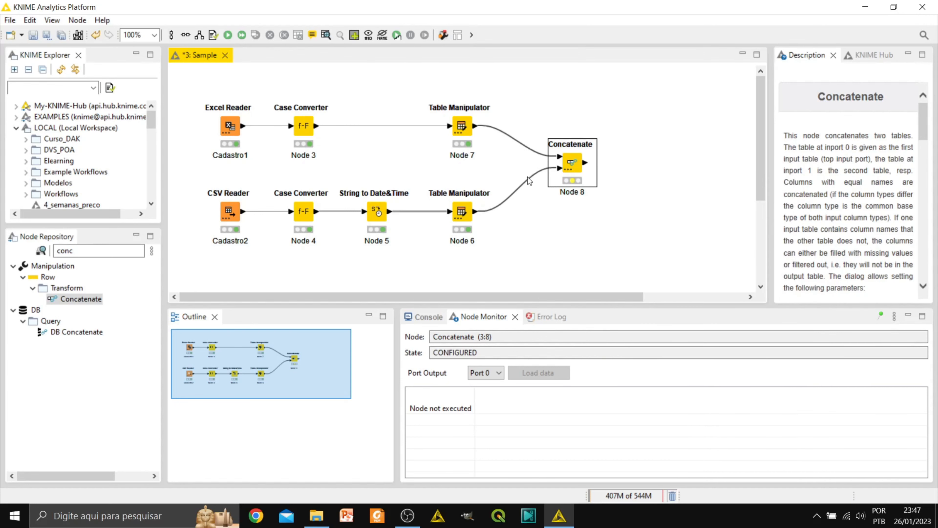
Step: Configure the Concatenate node to append the suffix _dup to duplicate row IDs and use the union of columns, and execute it
double_click(572, 165)
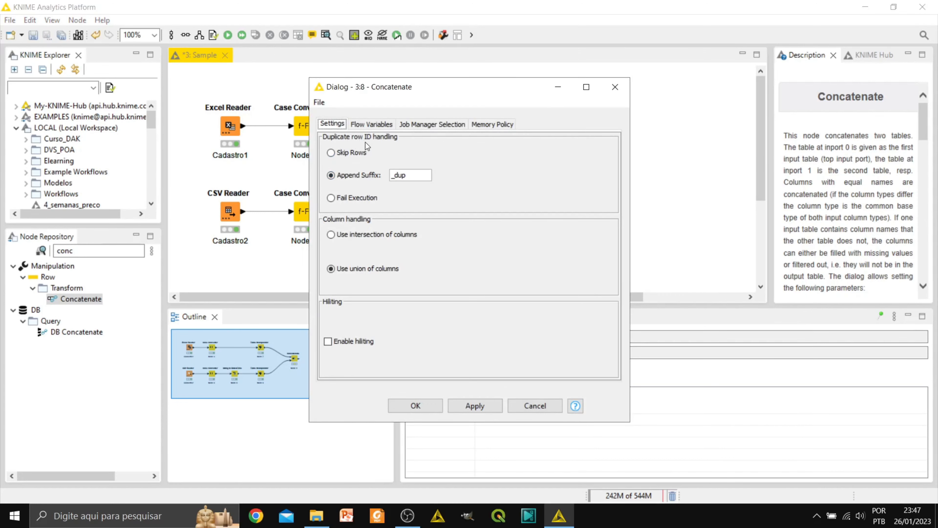
drag(415, 88, 517, 71)
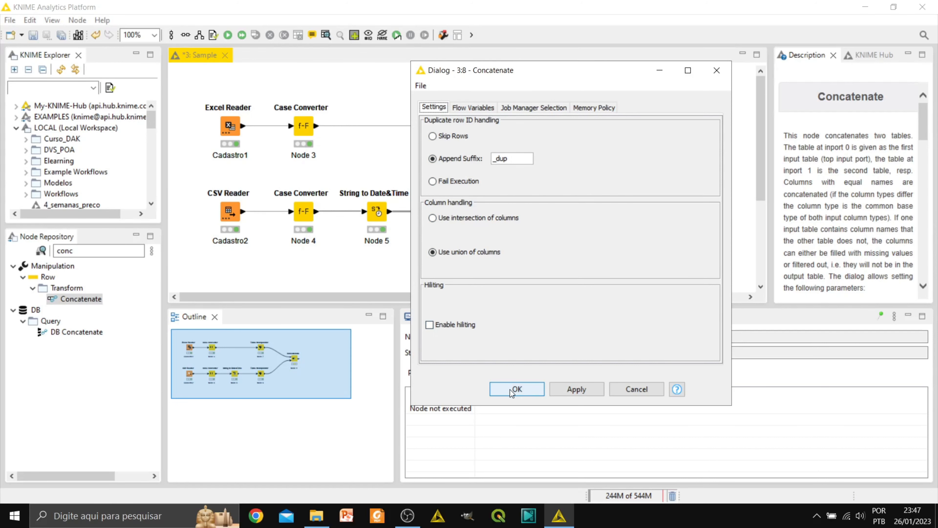
click(519, 389)
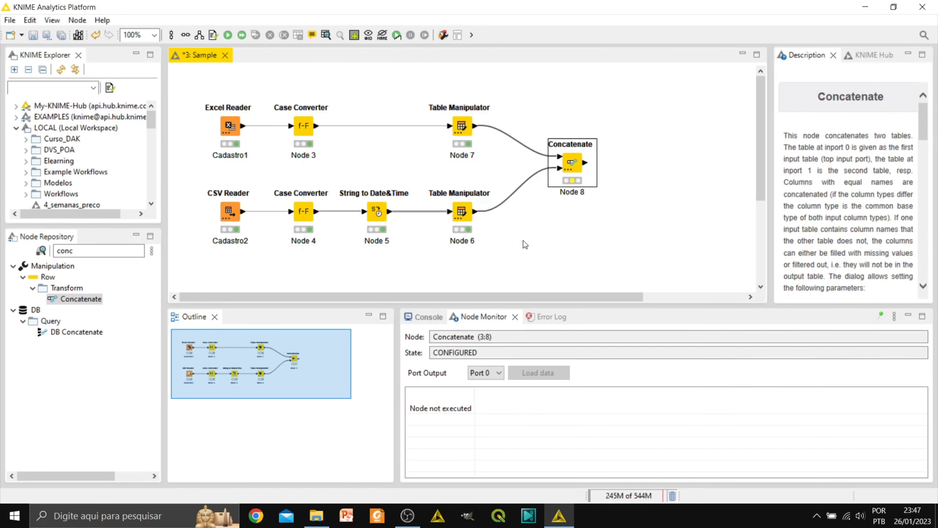
right_click(577, 169)
click(605, 191)
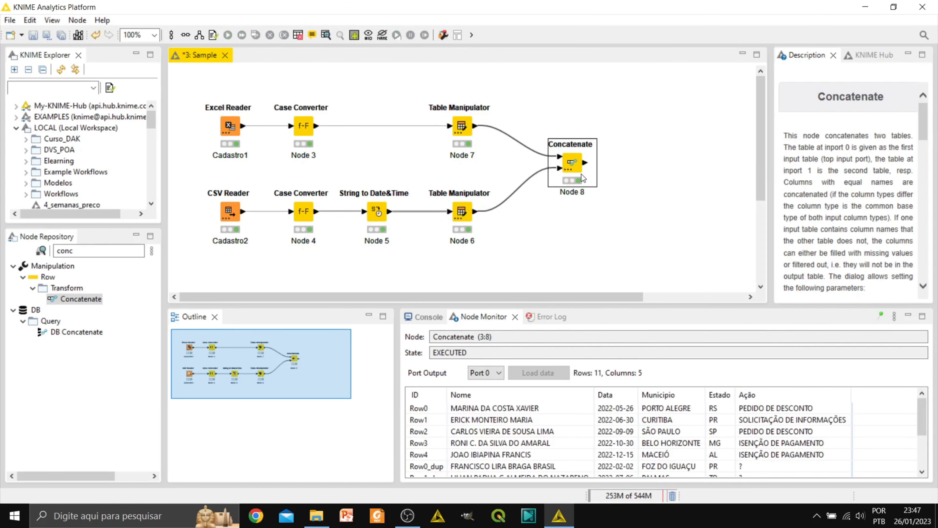
Step: Examine the concatenated table, checking the rows from each source and the Ação values of the Cadastro2 rows
right_click(576, 168)
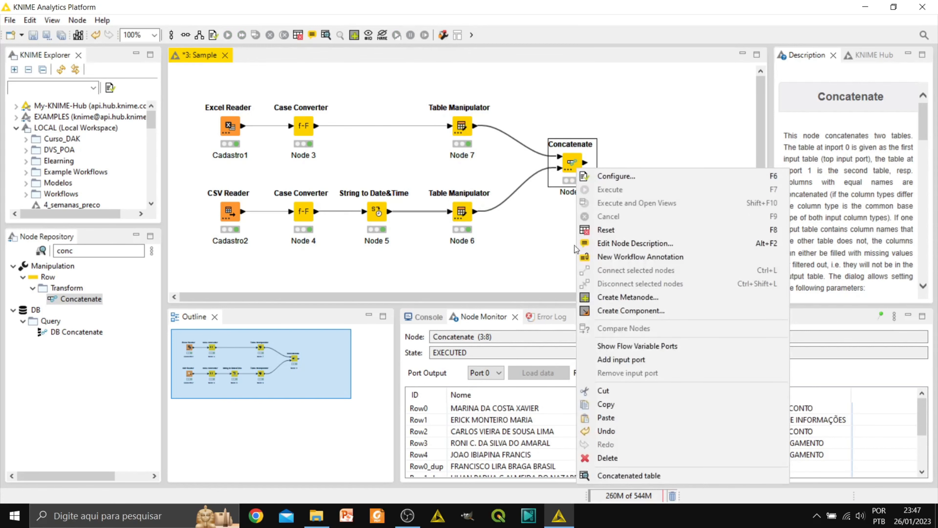
click(618, 471)
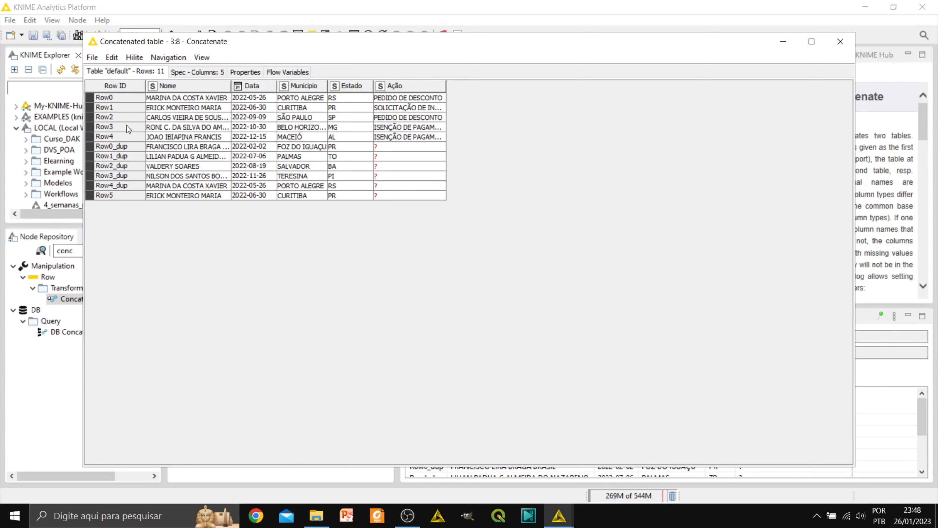
click(165, 100)
click(167, 108)
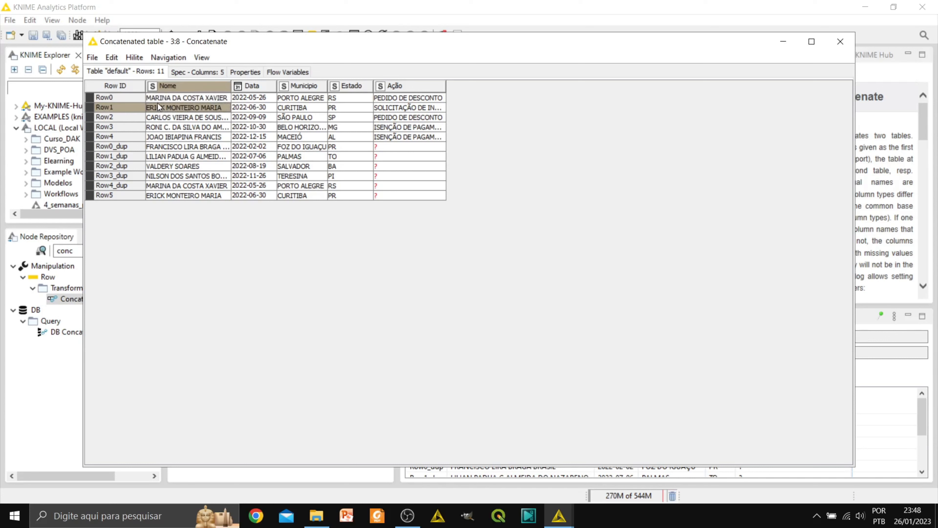
drag(159, 101, 390, 138)
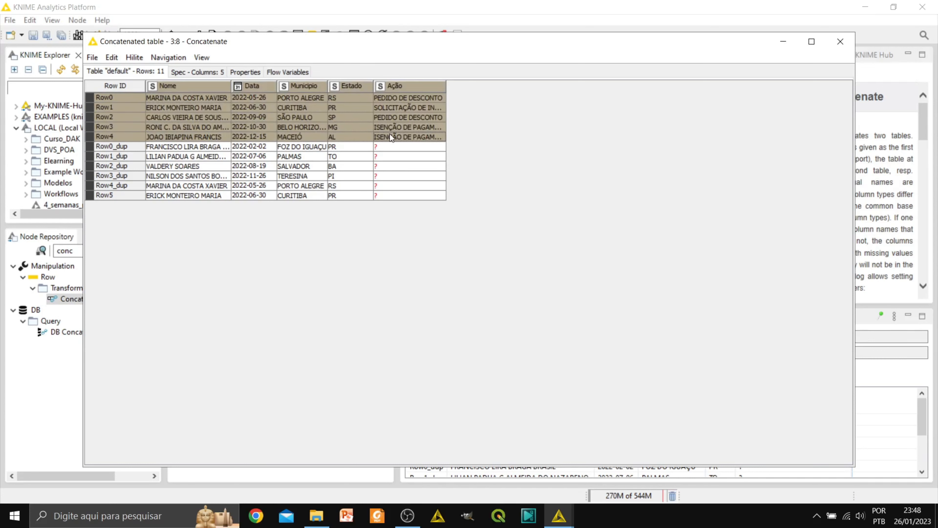
drag(221, 149, 395, 198)
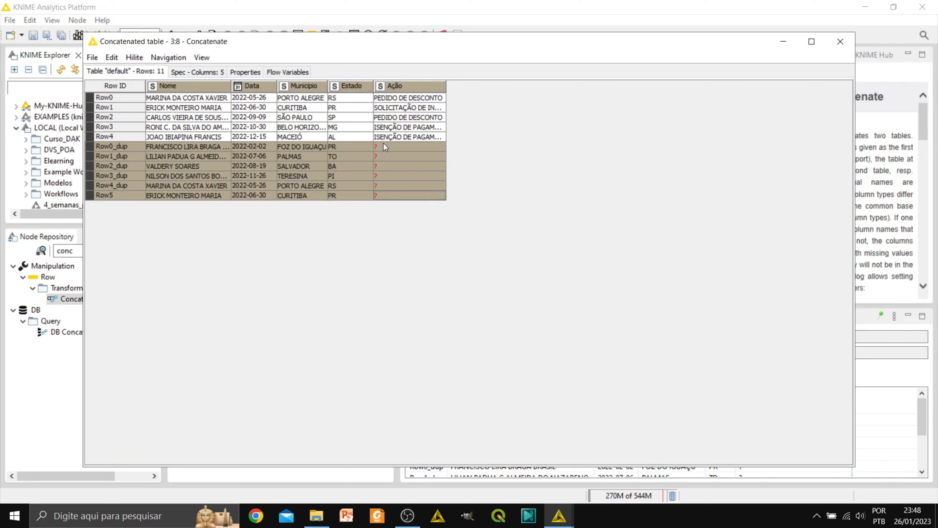
drag(385, 147, 393, 172)
drag(394, 184, 398, 194)
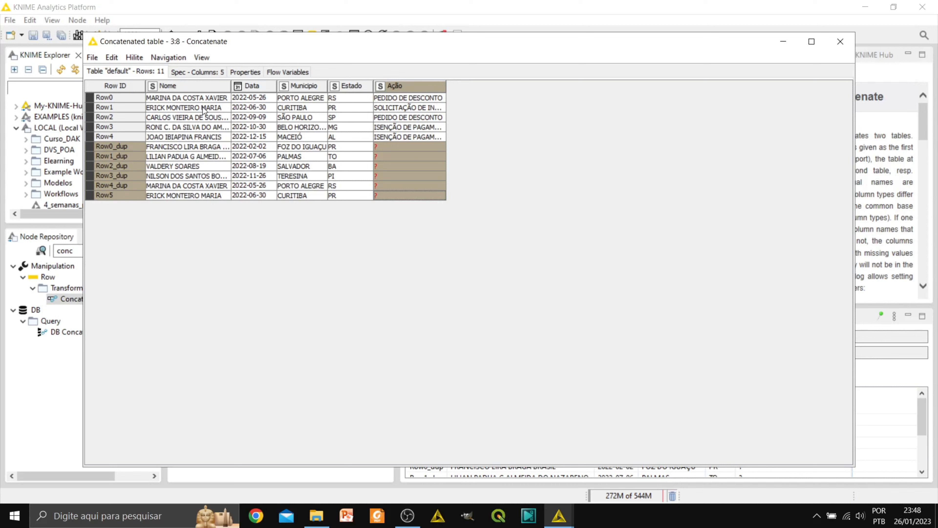
Step: Sort the concatenated table view by Nome ascending and compare the records that share the same name
click(208, 88)
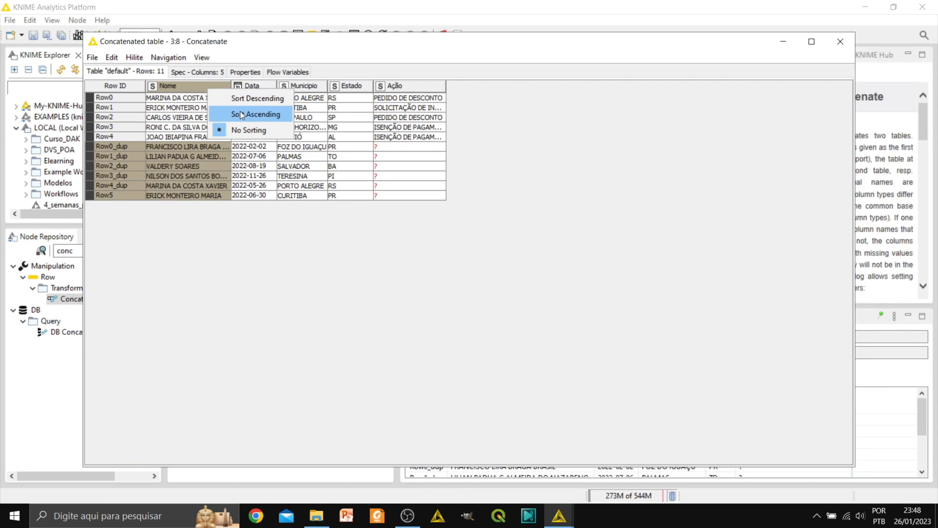
click(241, 114)
click(208, 107)
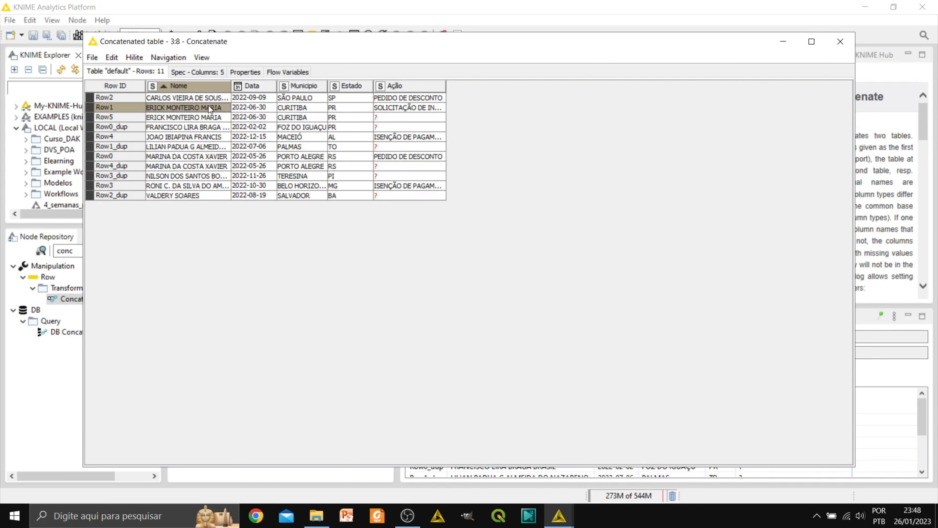
drag(208, 105, 383, 113)
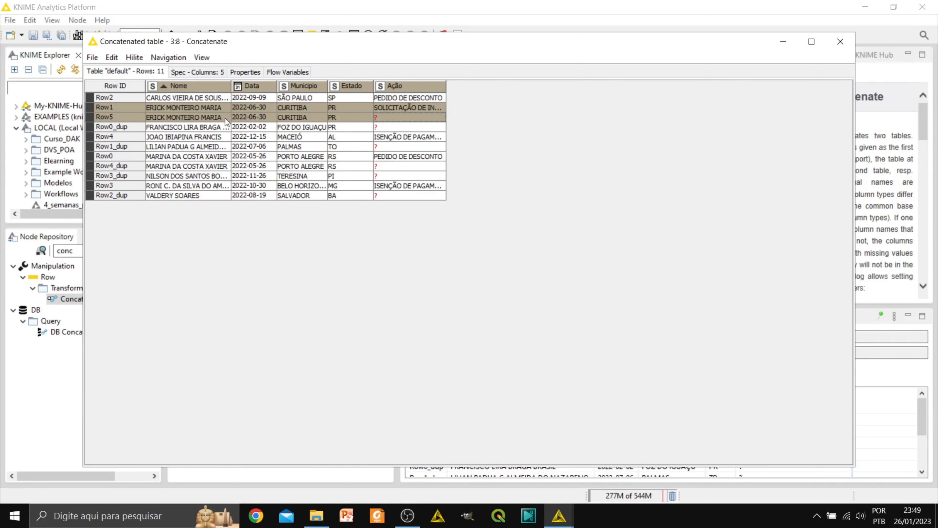
click(384, 118)
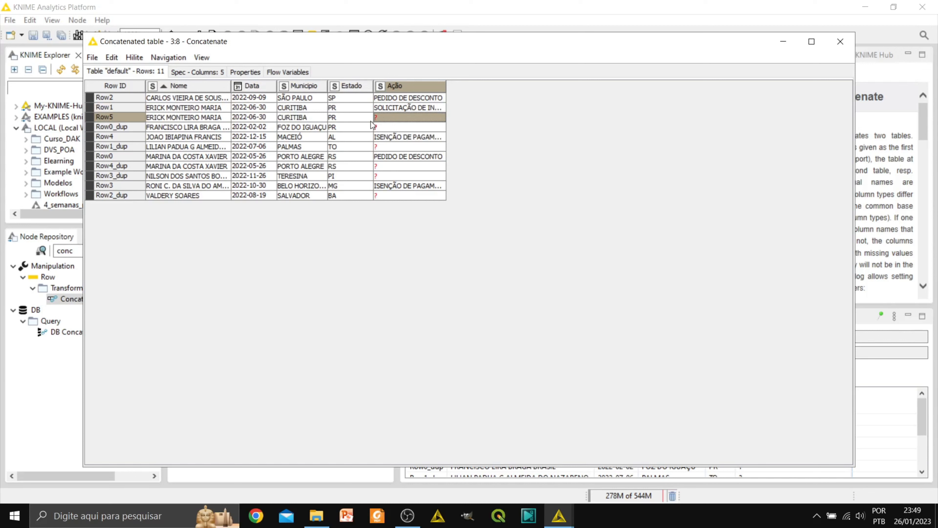
drag(384, 110, 209, 110)
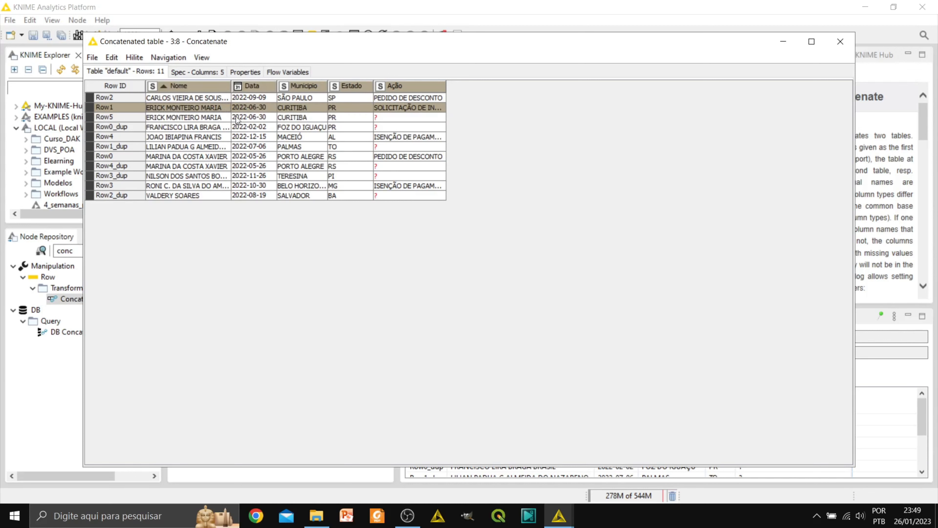
click(841, 41)
Step: Add a Duplicate Row Filter node to the workflow and connect the Concatenate node's output to it
double_click(55, 250)
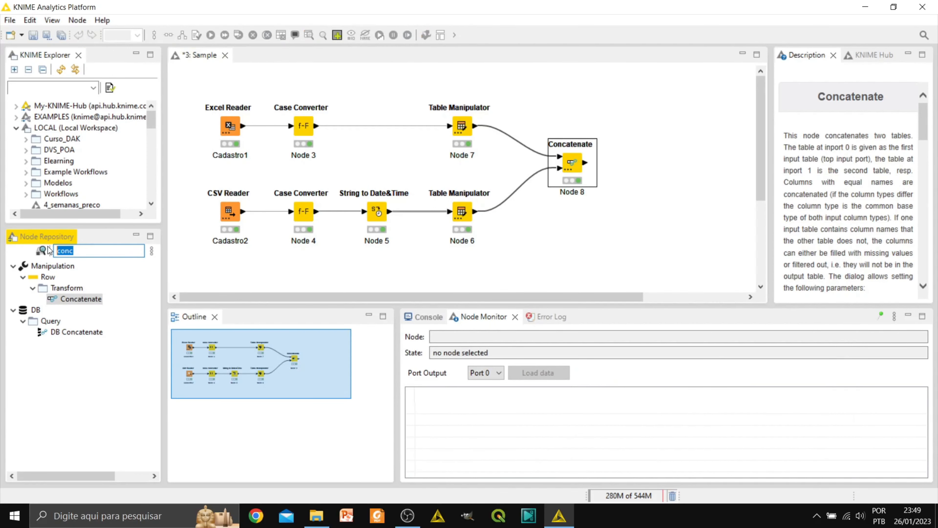
text(dupo)
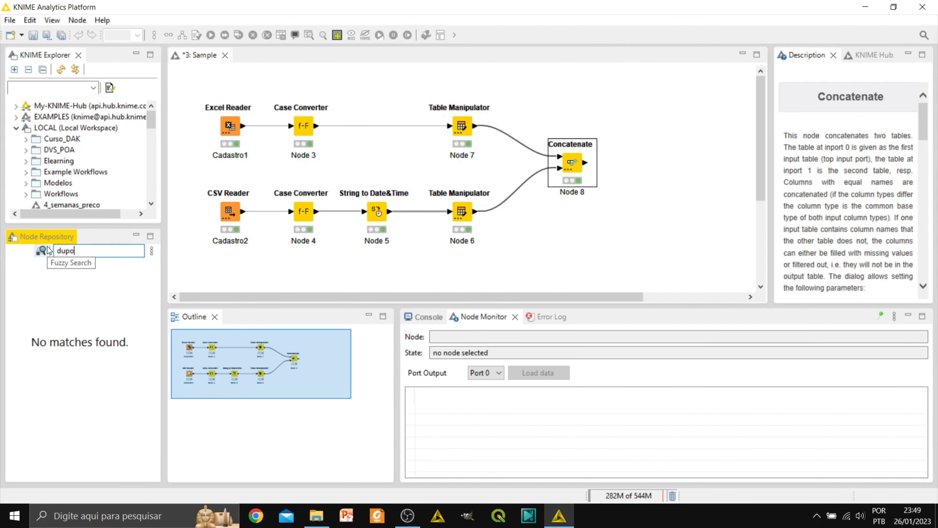
key(BackSpace)
text(lic)
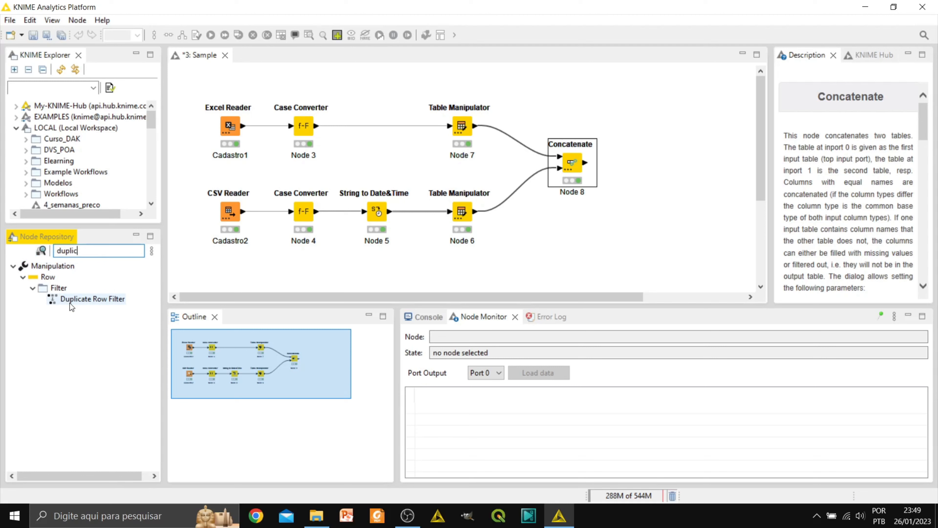
drag(70, 301, 646, 156)
drag(587, 163, 635, 164)
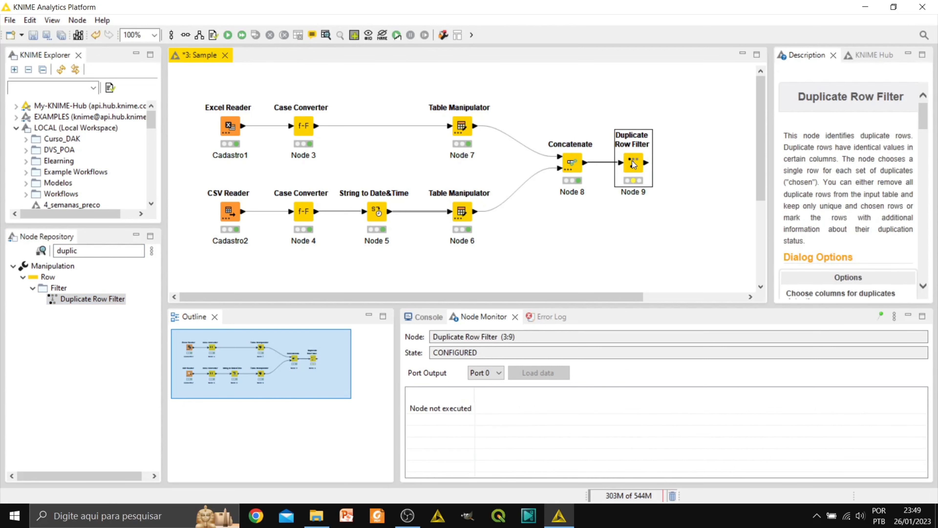
Step: Exclude the Ação column from the Duplicate Row Filter's duplicate detection, keeping Nome, Data, Municipio and Estado included
double_click(632, 161)
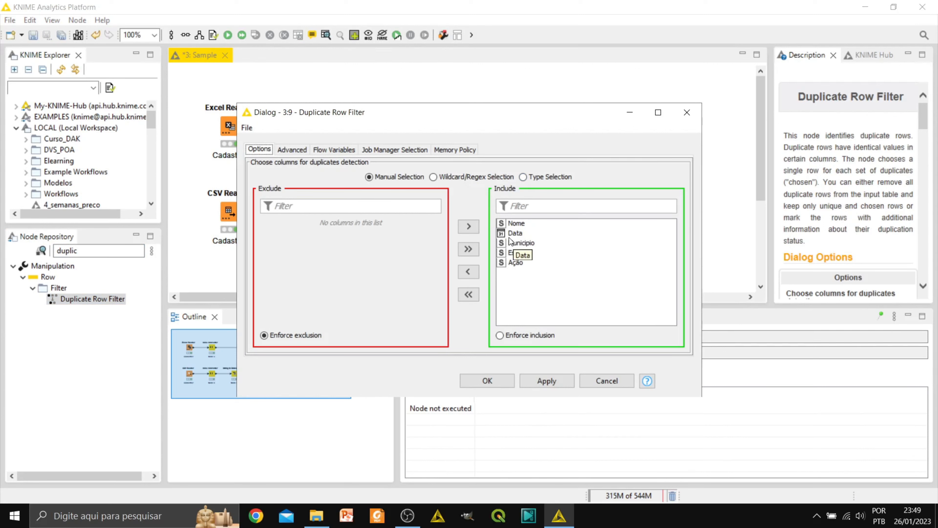
click(521, 251)
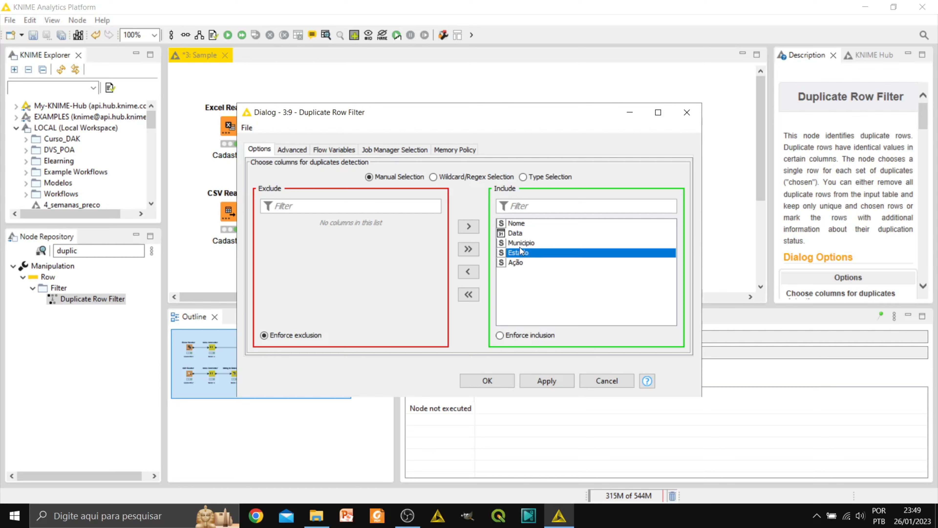
click(520, 243)
click(520, 235)
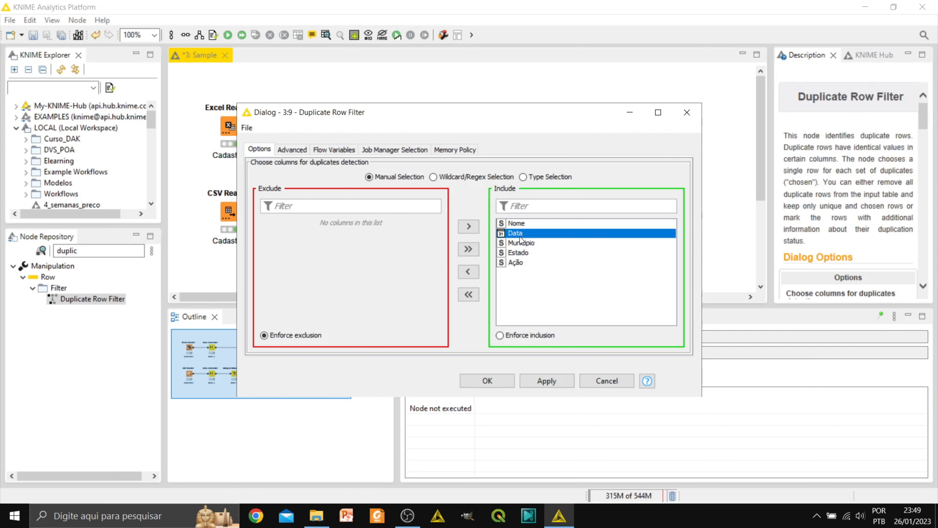
click(521, 225)
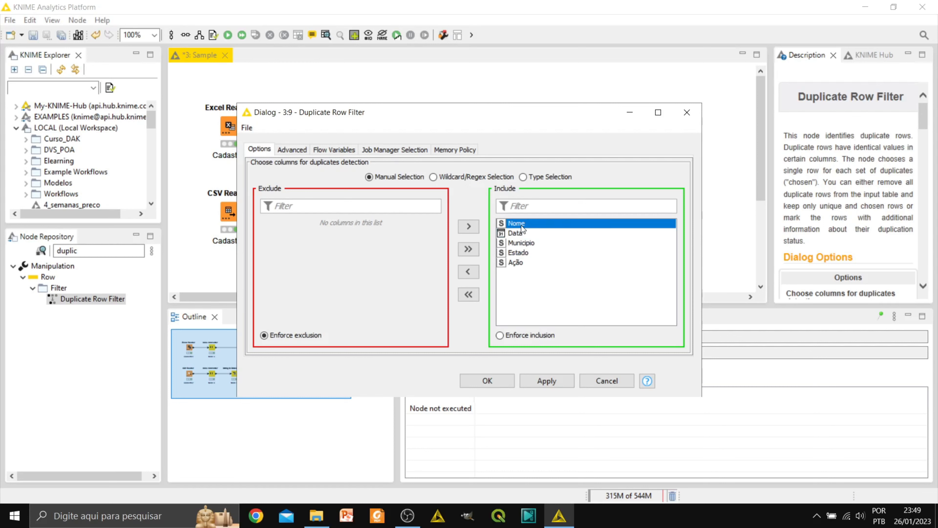
click(515, 263)
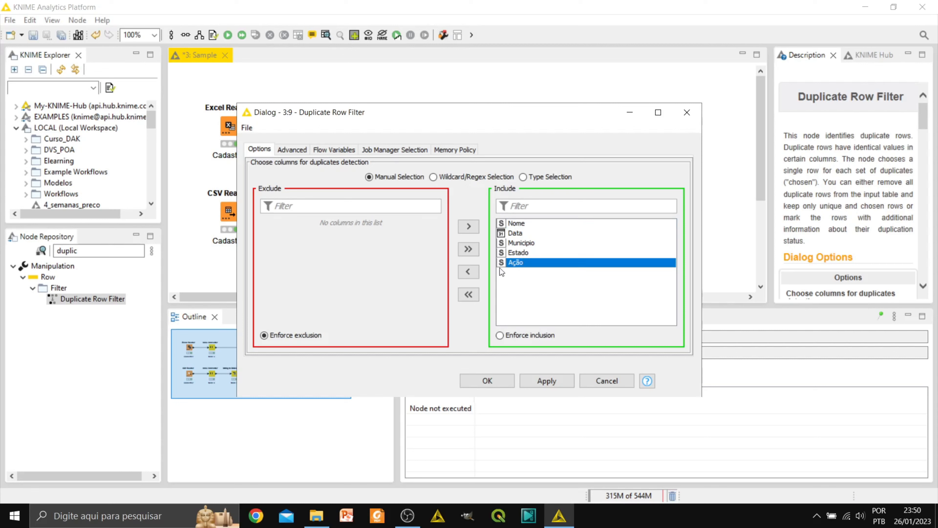
click(469, 273)
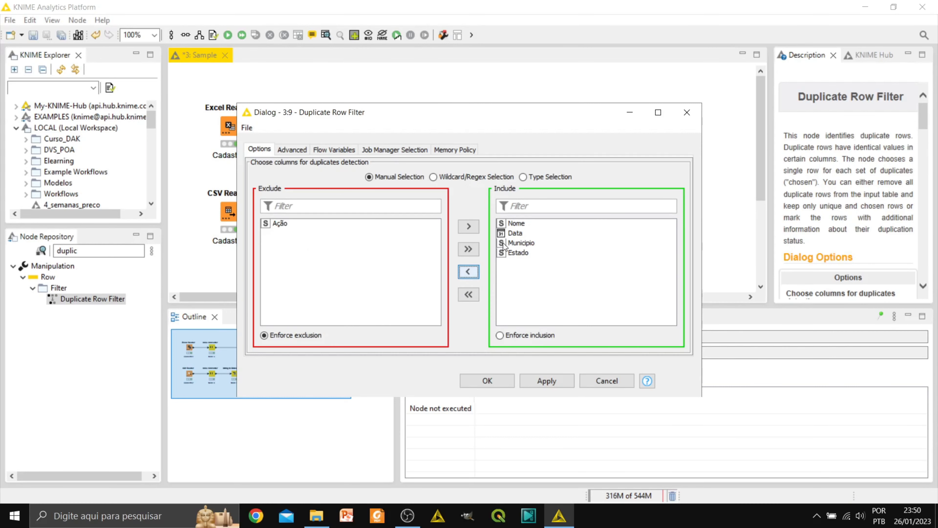
Step: Keep the Duplicate Row Filter set to remove duplicate rows and select the First row, and execute the node
click(291, 150)
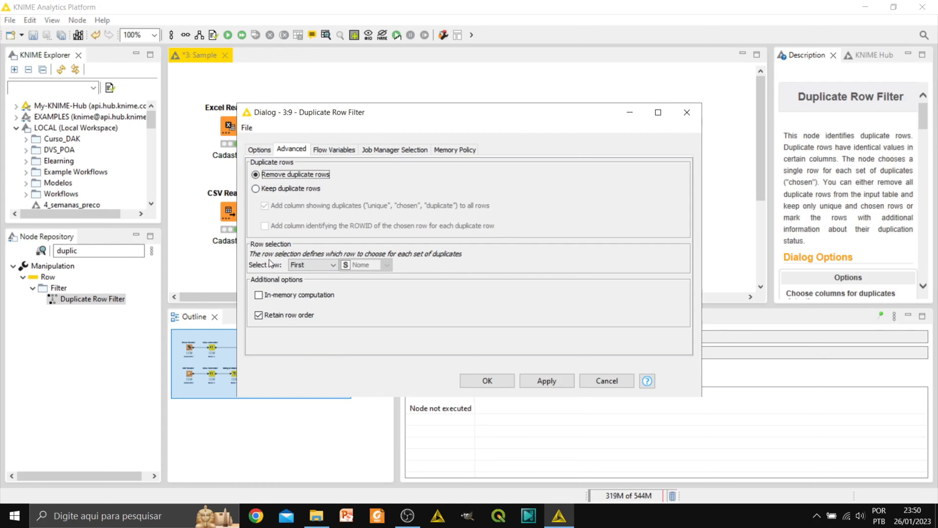
click(314, 264)
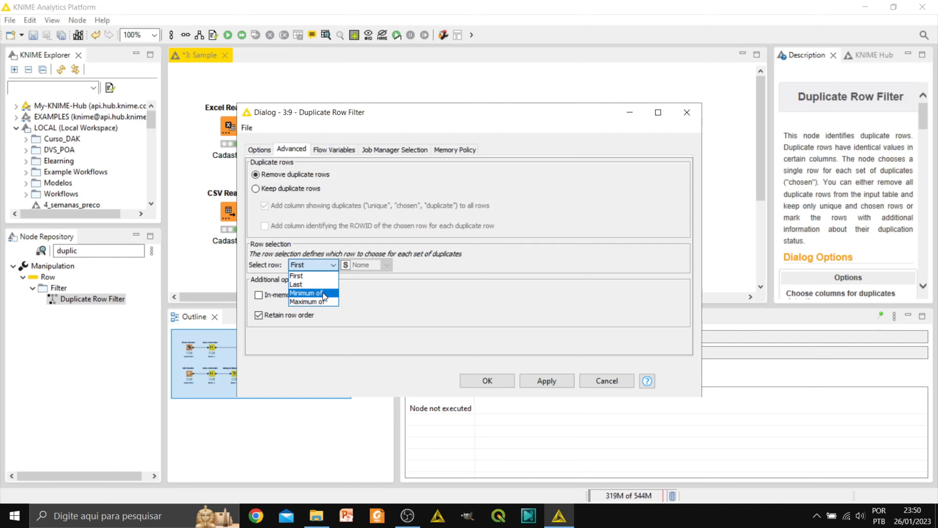
click(303, 266)
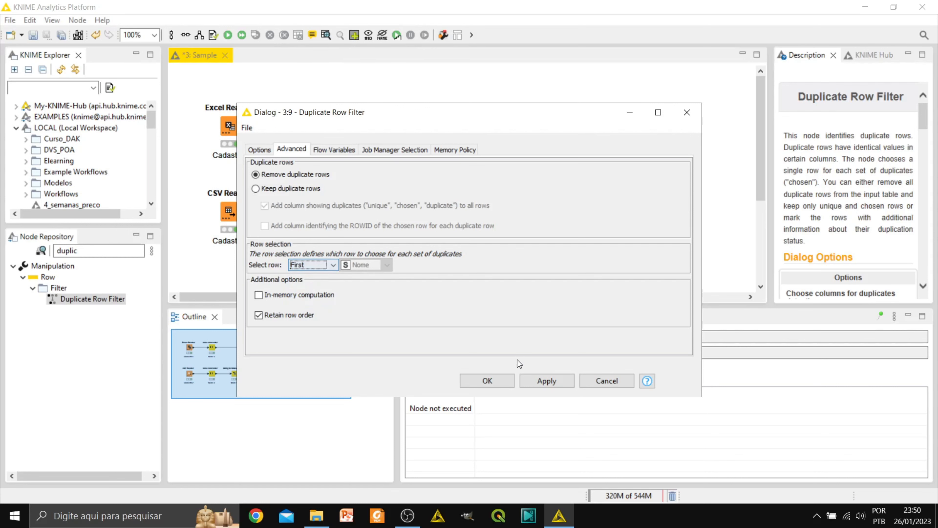
click(495, 375)
right_click(634, 162)
click(649, 174)
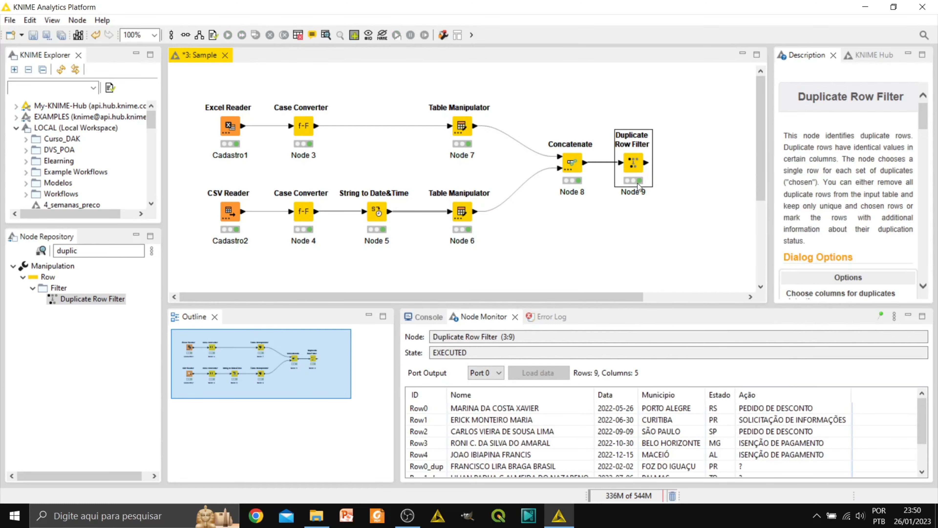
Step: Examine the Duplicate Row Filter's output table against the Concatenate result, checking the Ação value of a record that had a duplicate
right_click(637, 163)
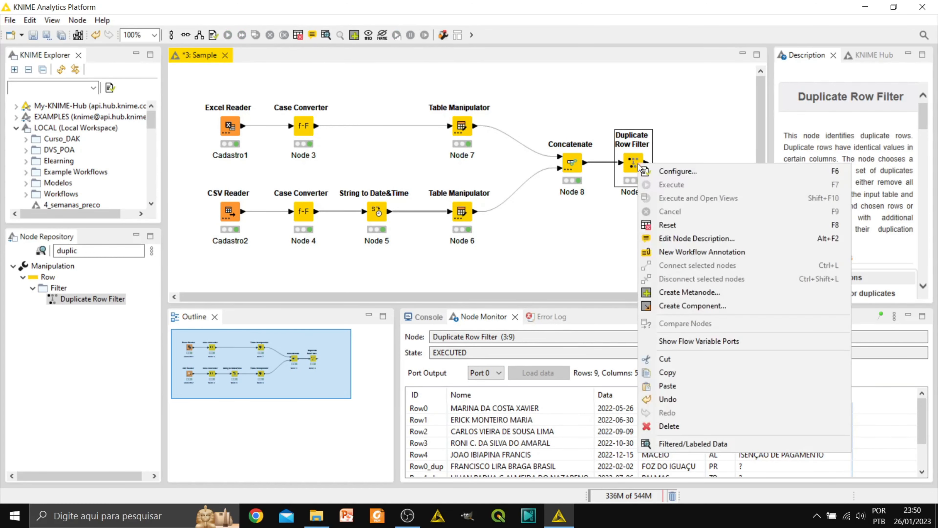
click(681, 441)
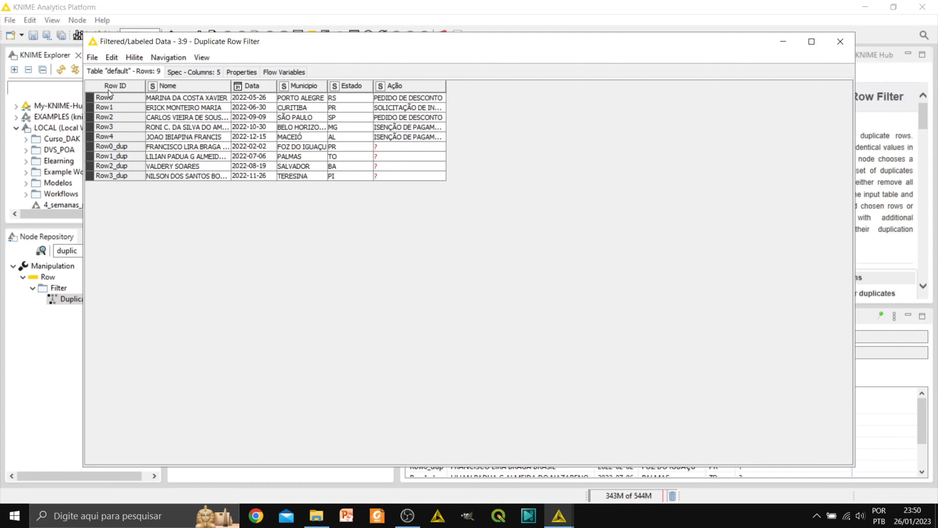
click(841, 41)
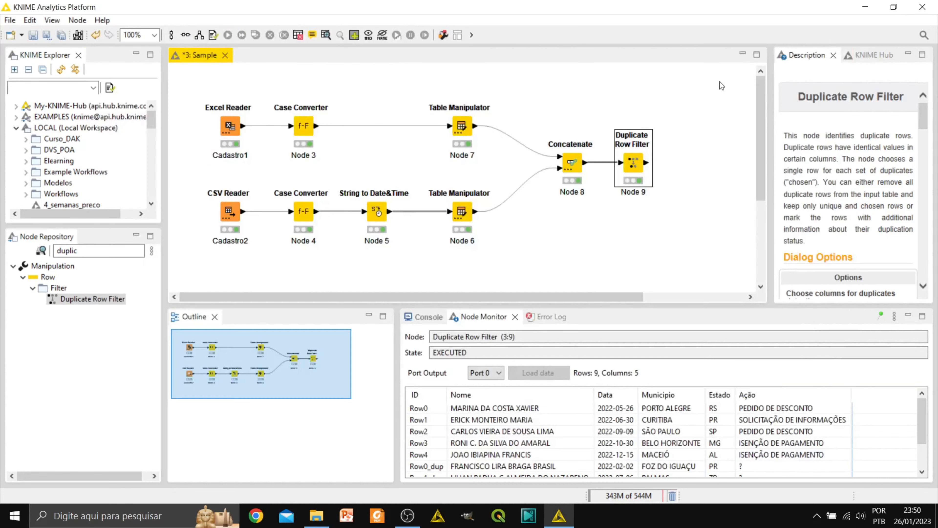
click(572, 163)
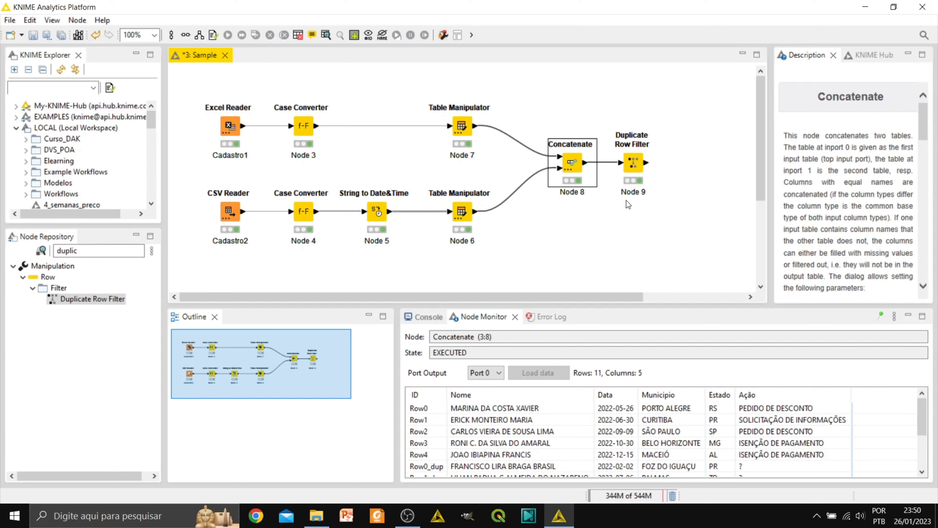
click(635, 164)
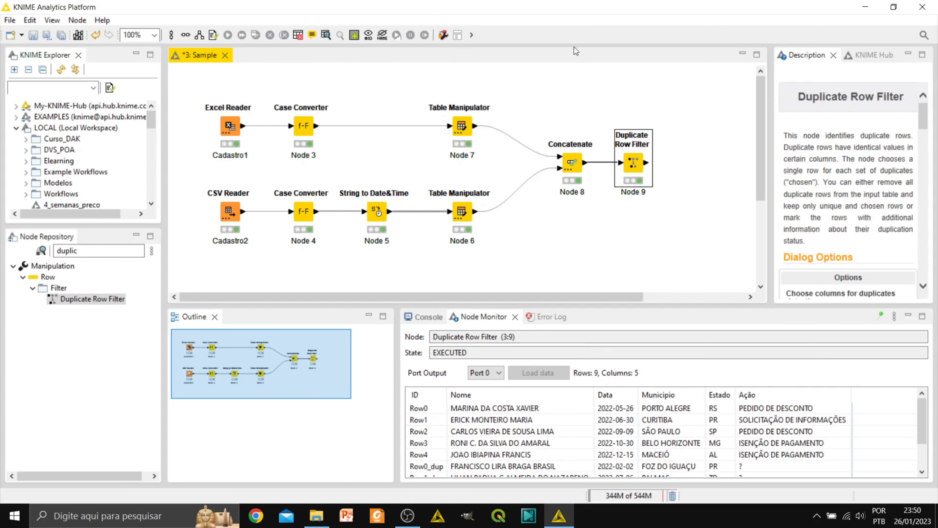
right_click(633, 167)
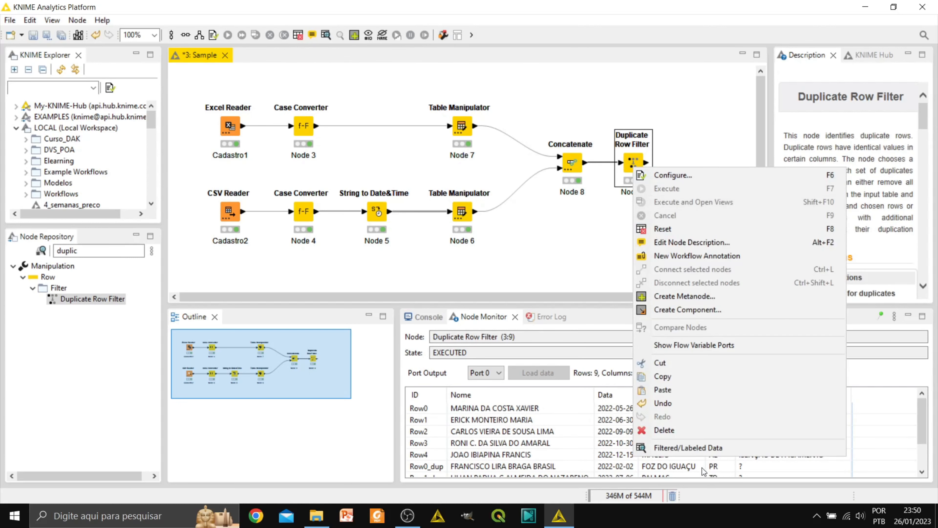
click(701, 454)
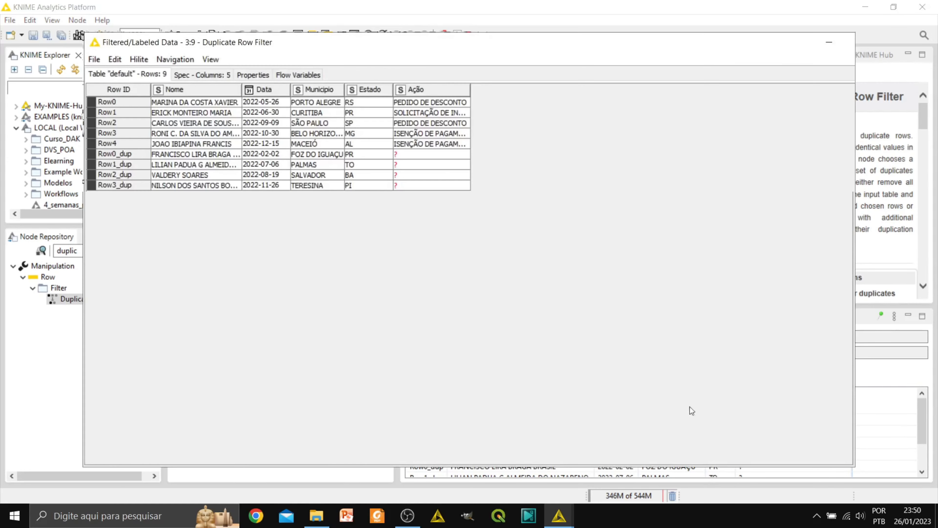
click(194, 113)
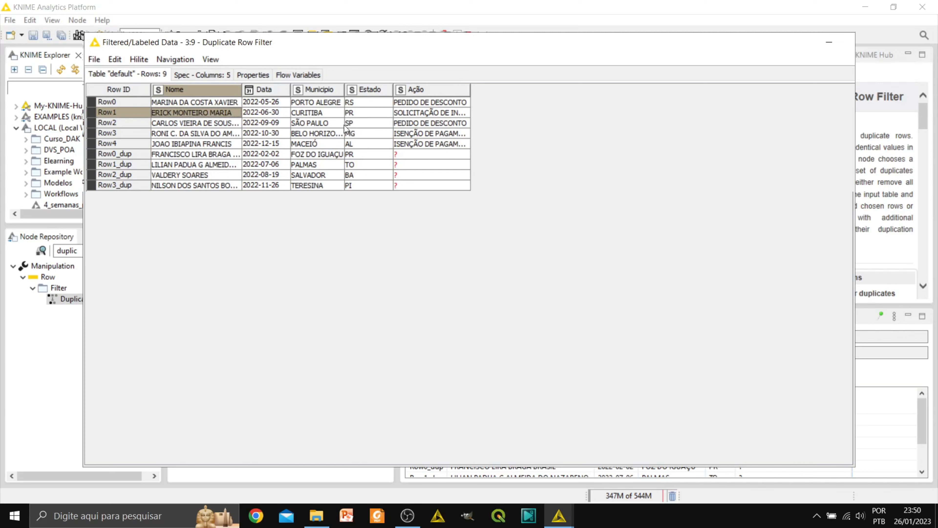
click(437, 113)
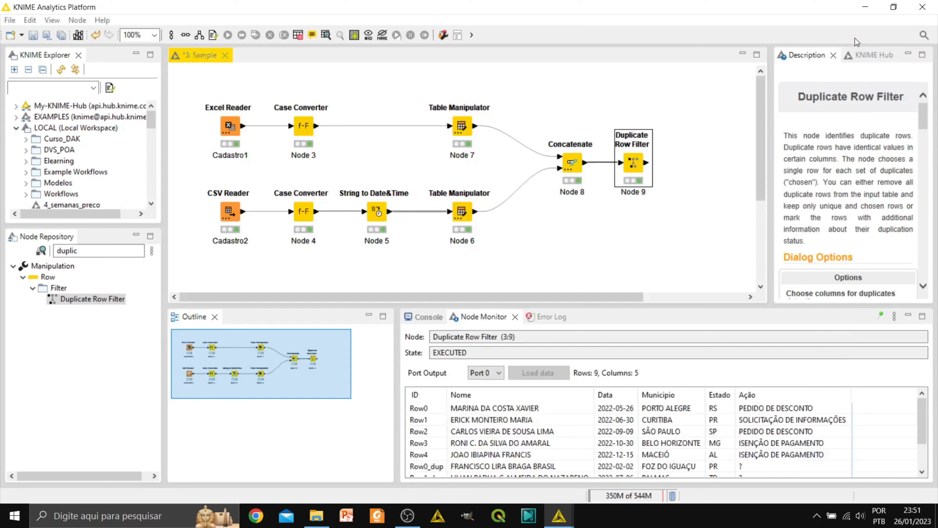
click(859, 42)
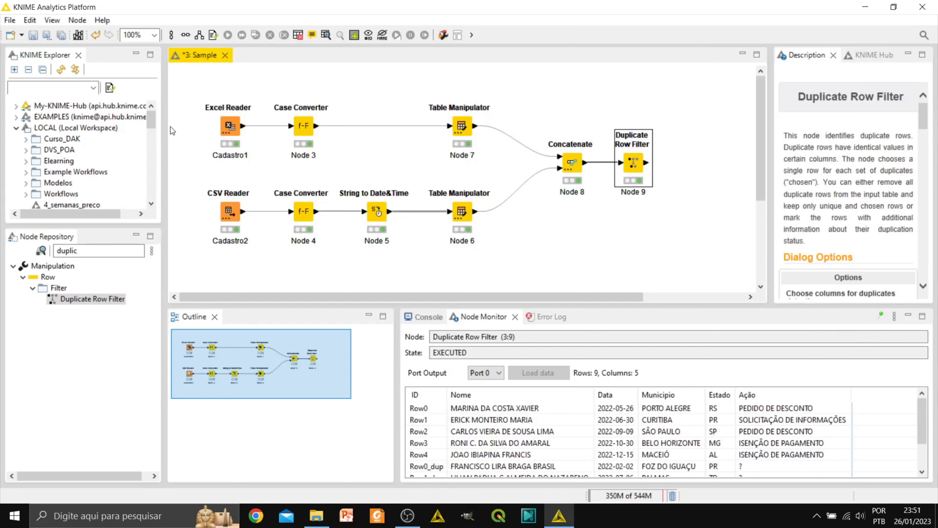
Step: Compare the row counts of the Cadastro1 and Cadastro2 readers with the outputs of the Concatenate and Duplicate Row Filter nodes
click(233, 126)
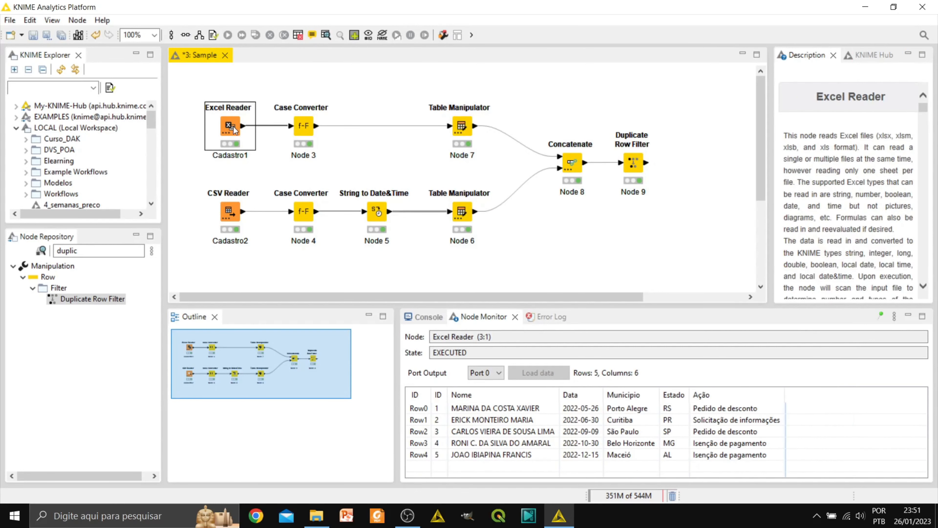
click(232, 212)
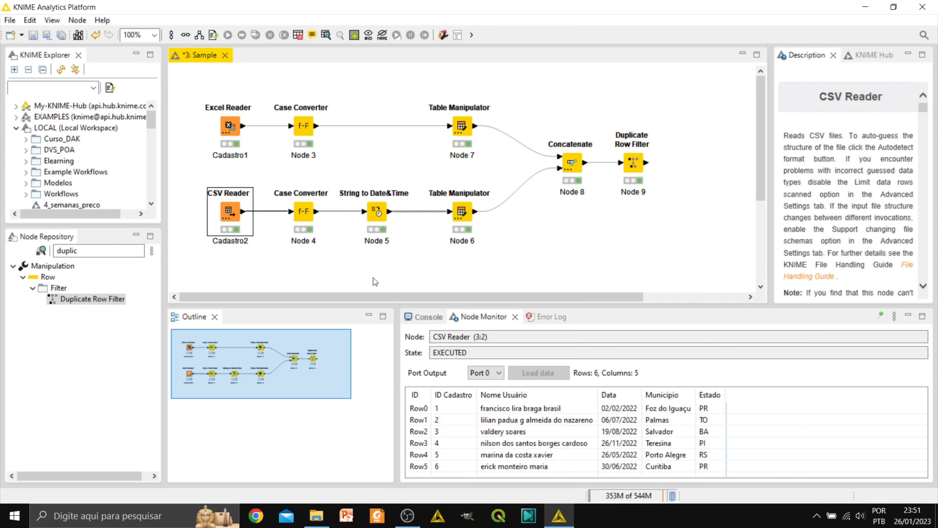
click(230, 145)
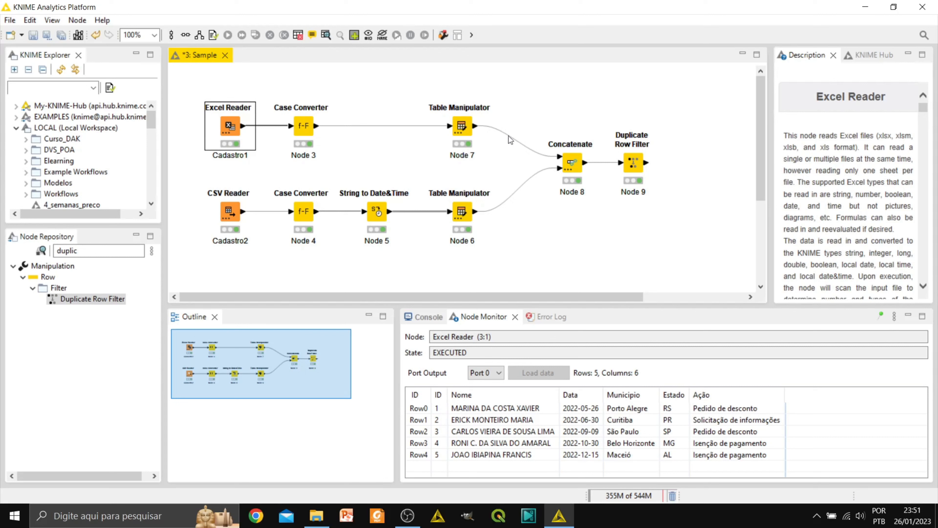
click(572, 163)
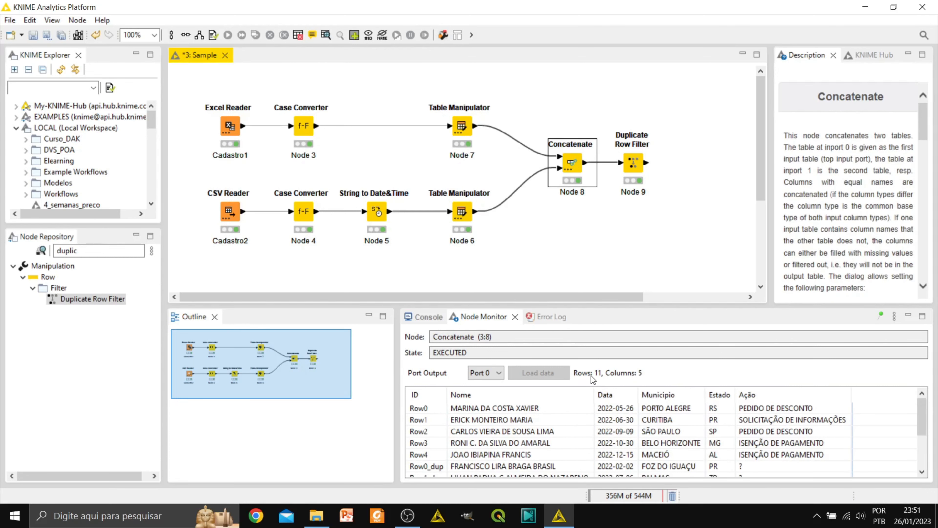
click(633, 164)
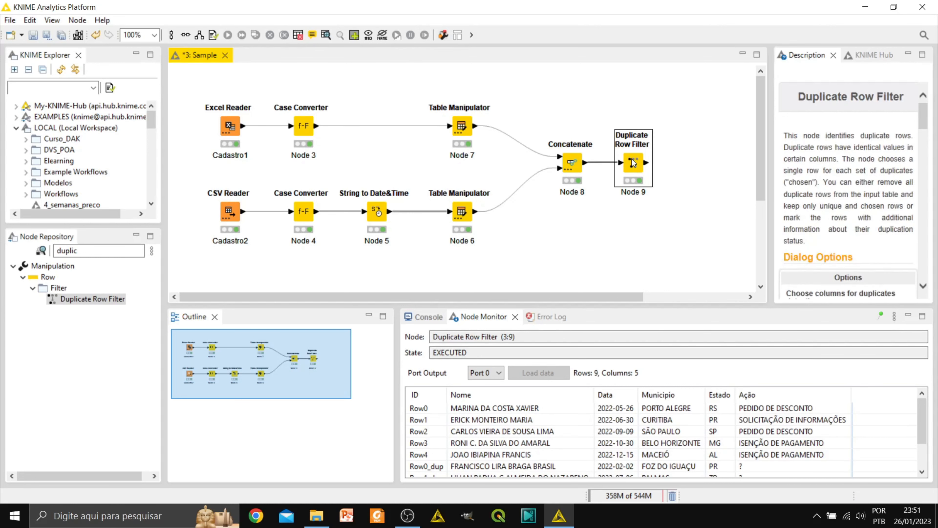